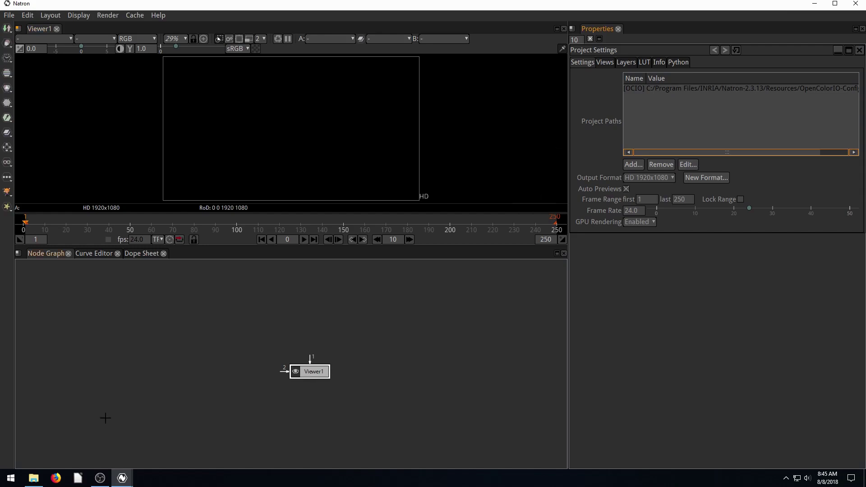
Leave the empty Natron project and switch to a new Firefox tab from the taskbar
click(55, 478)
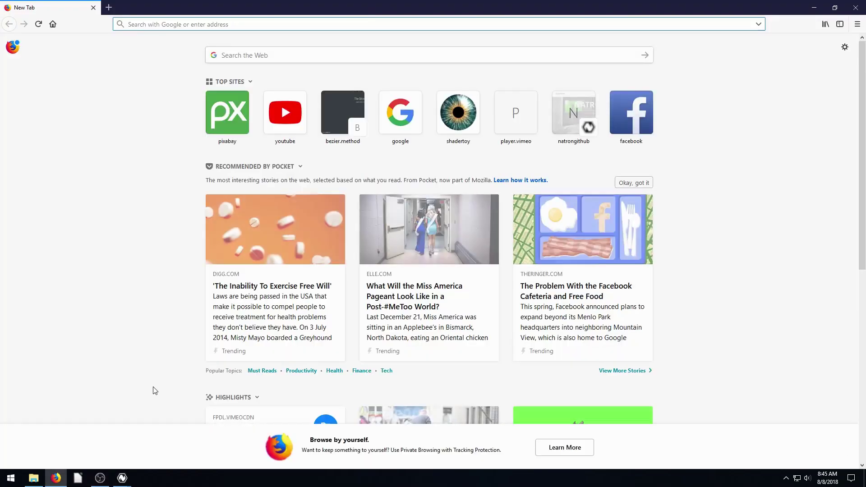
Search the web for pixabay and open the Pixabay website
click(248, 56)
text(pixa)
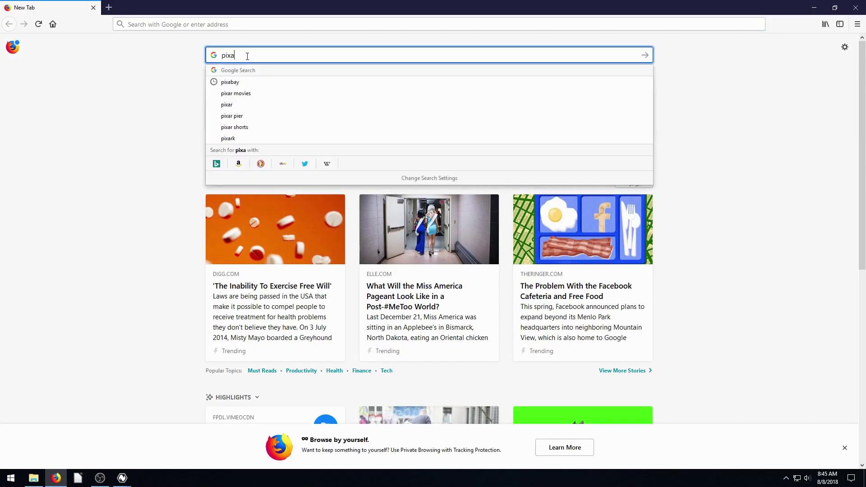
key(Down)
key(Return)
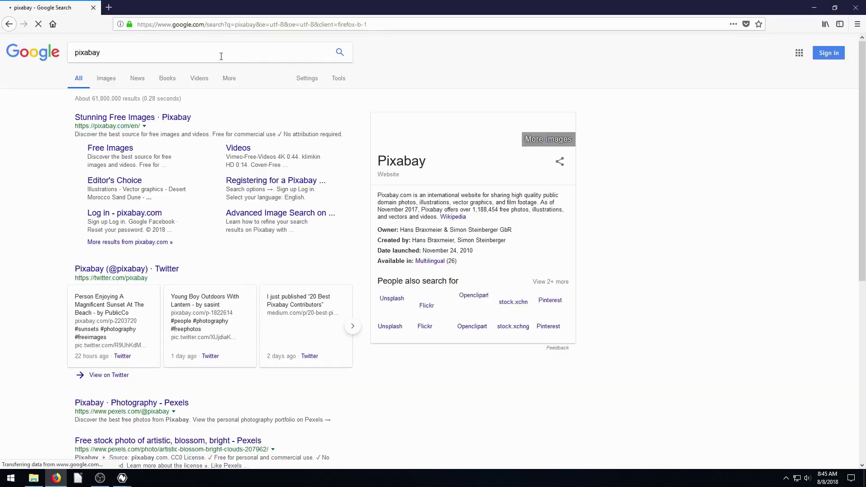
click(102, 118)
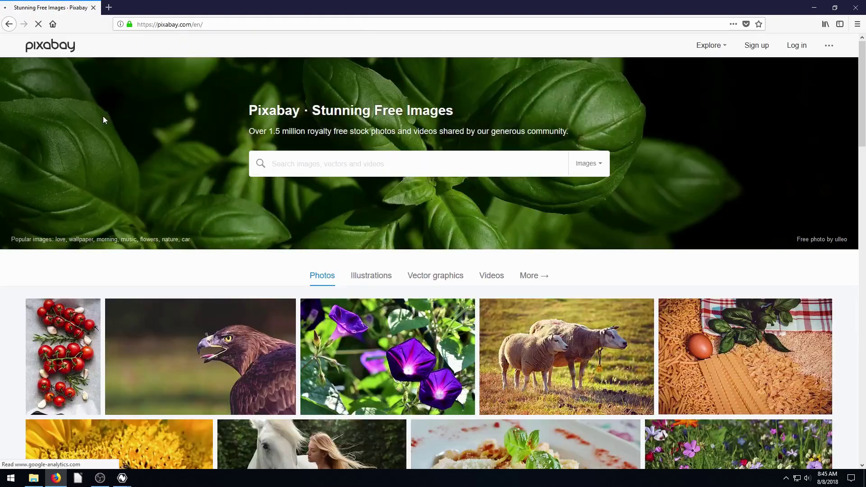
Search Pixabay Videos for 'bike' and browse the results
click(588, 163)
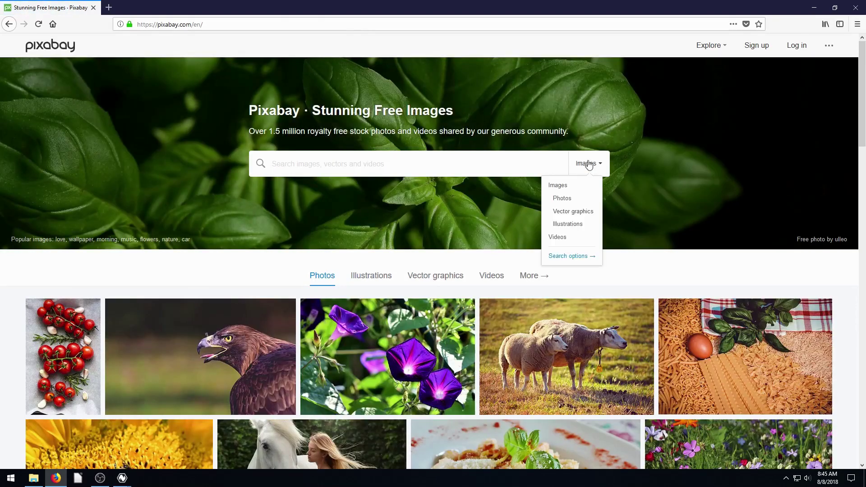
click(558, 238)
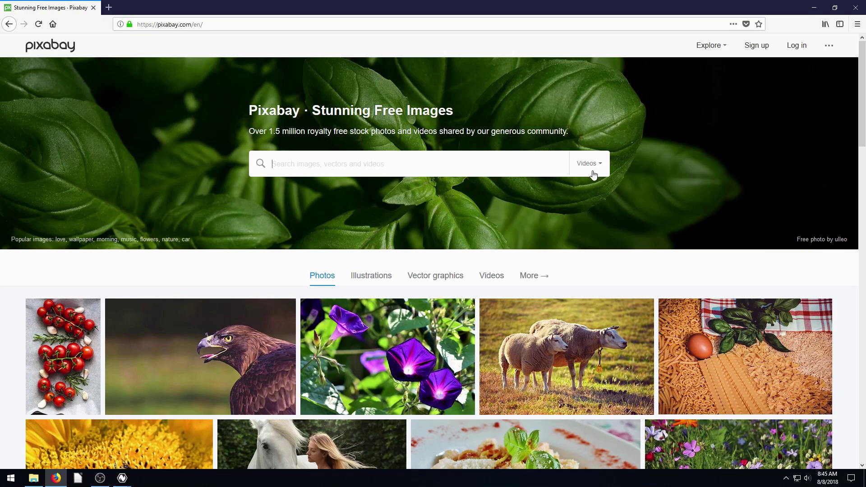
text(bike)
key(Return)
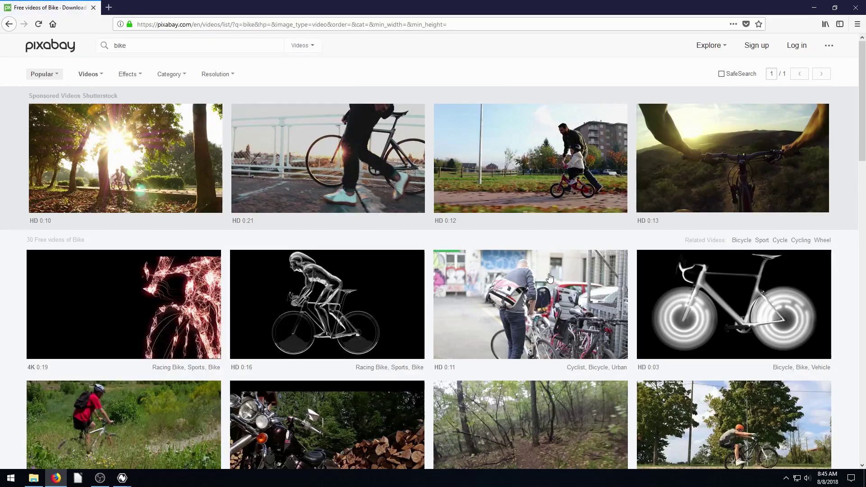
scroll(549, 277, down, 5)
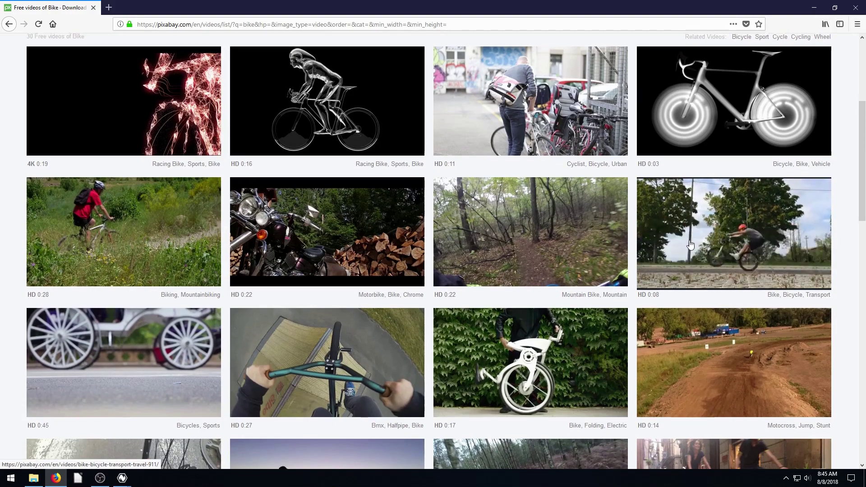
scroll(690, 243, up, 3)
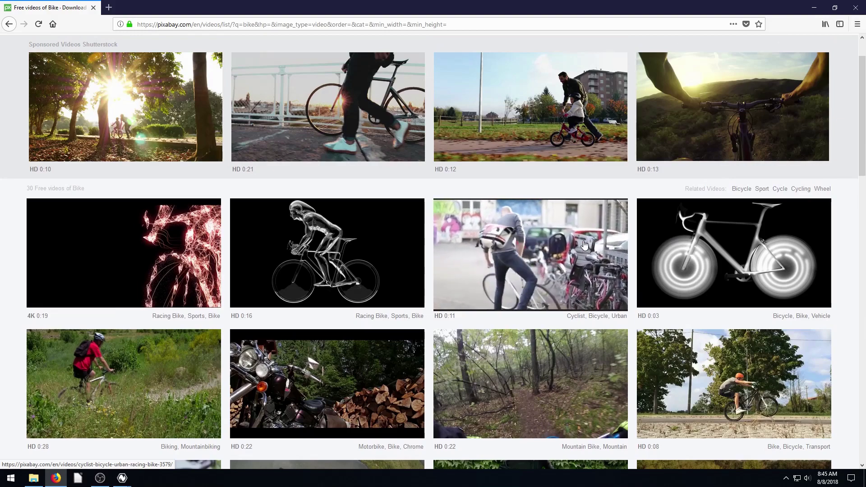
Open the urban cyclist video and download its 1920×1080 version
click(546, 252)
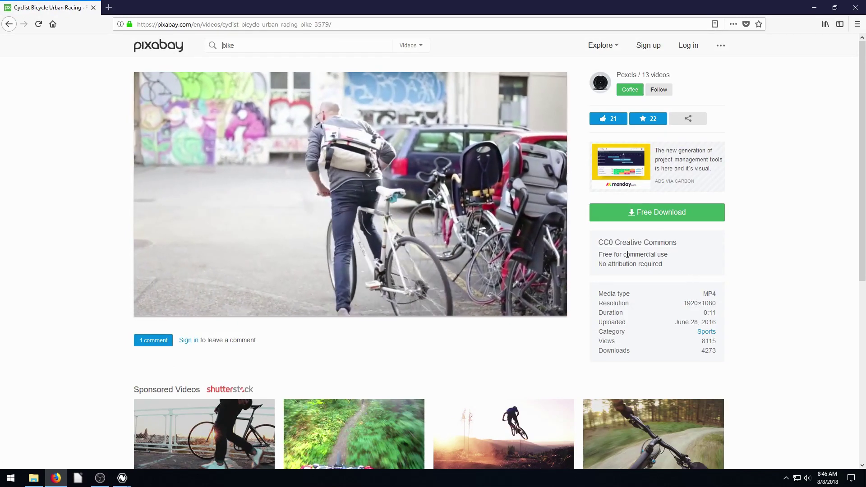
mouse_move(440, 224)
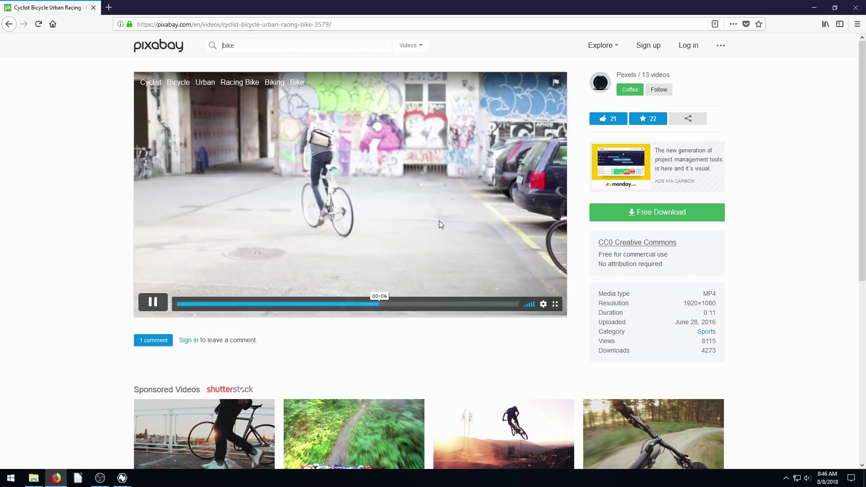
click(152, 302)
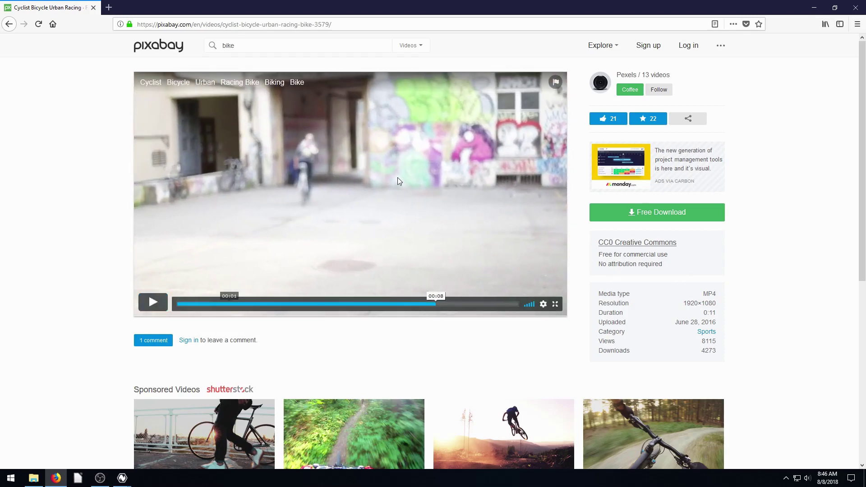
click(657, 212)
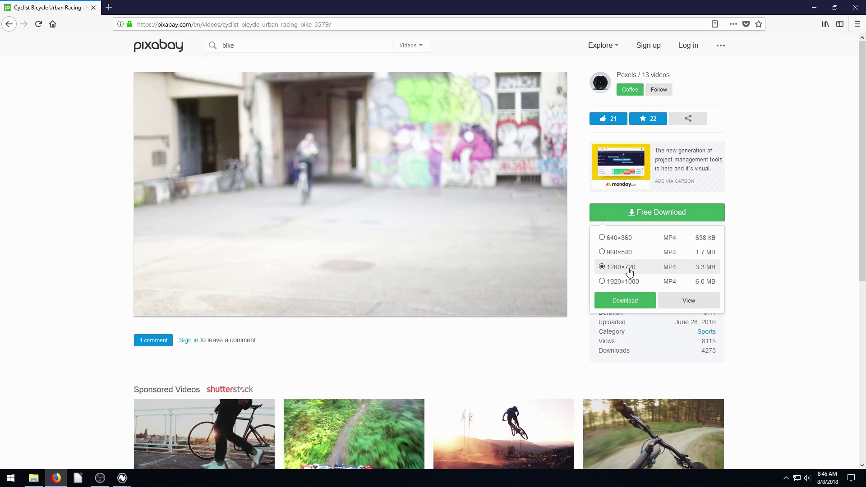
click(602, 282)
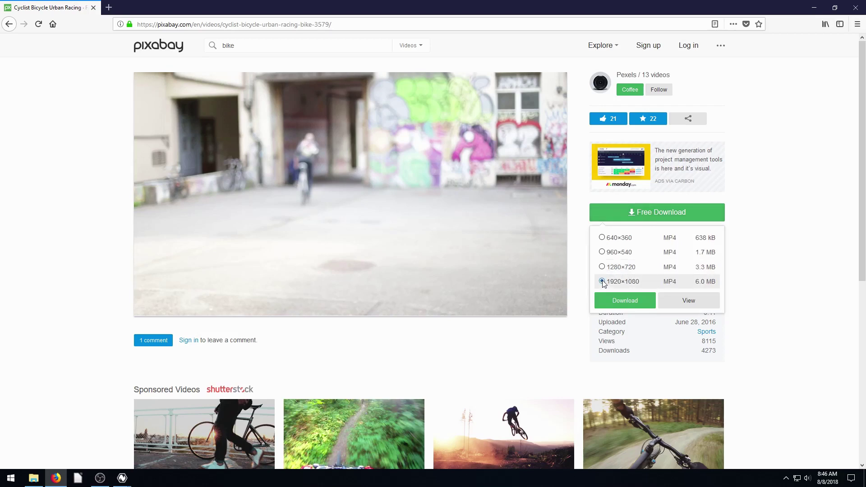
click(783, 252)
Drag Cyclist - 3579.mp4 from the Downloads folder into Natron's Node Graph as Read1
click(814, 8)
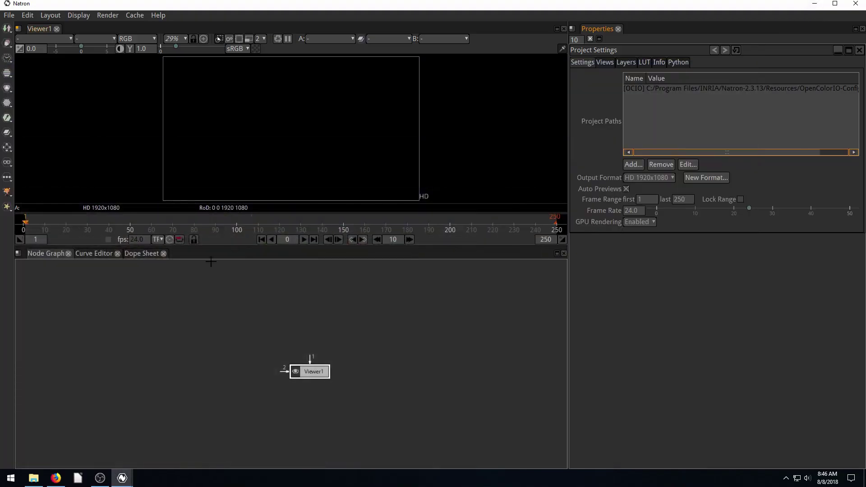
click(34, 477)
click(375, 104)
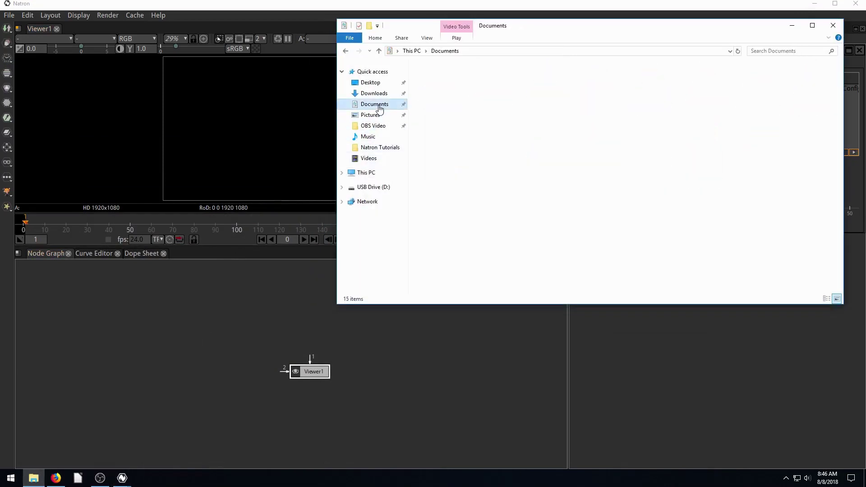
click(374, 95)
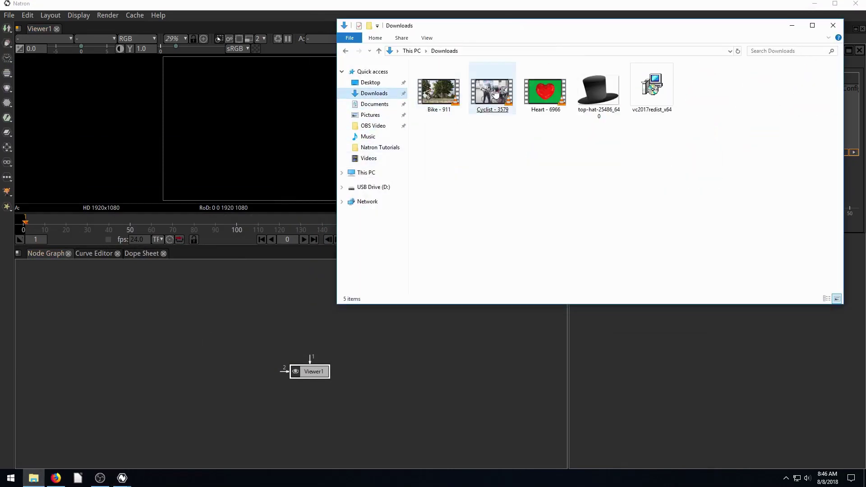
click(494, 93)
drag(494, 93, 207, 323)
click(833, 25)
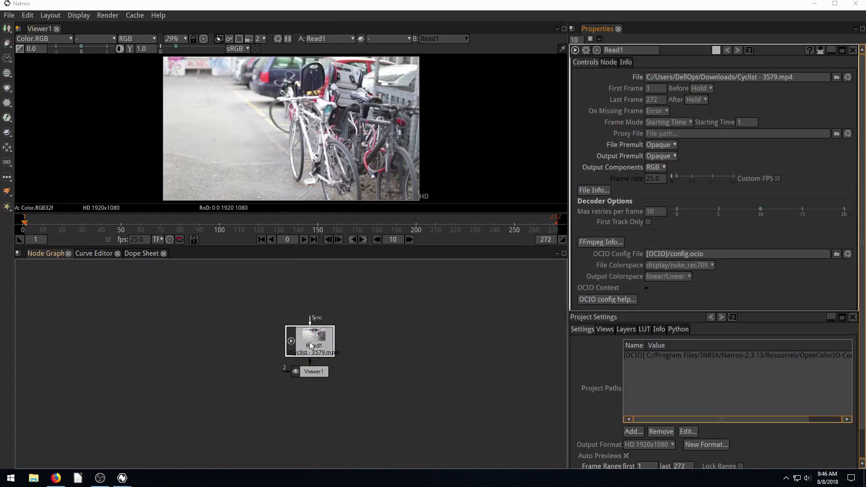
Arrange Read1 and Viewer1 side by side and preview the clip up to frame 54
drag(310, 346, 191, 337)
drag(315, 372, 336, 375)
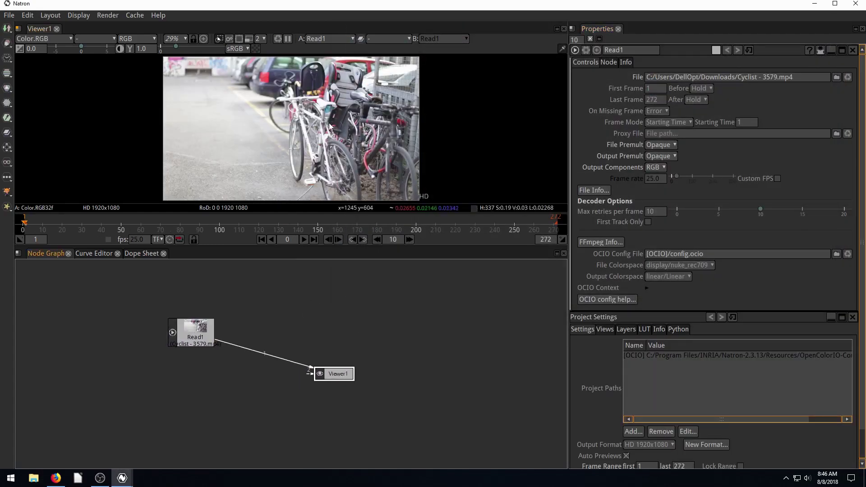
click(304, 240)
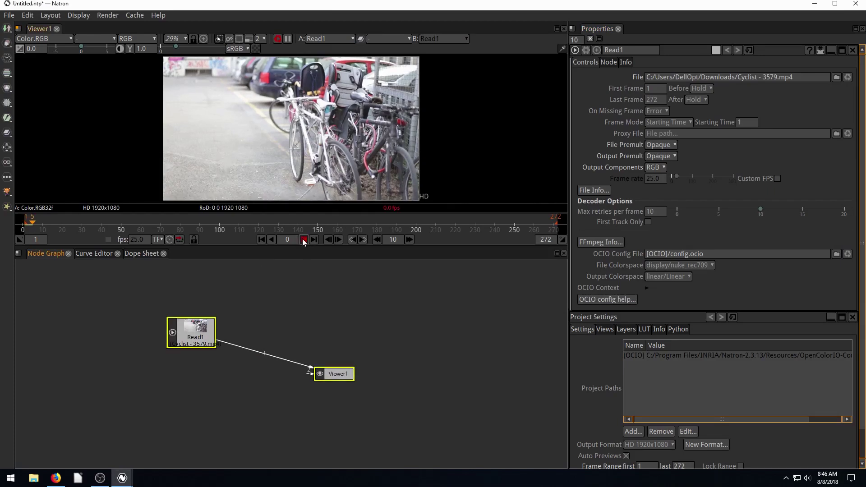
click(303, 240)
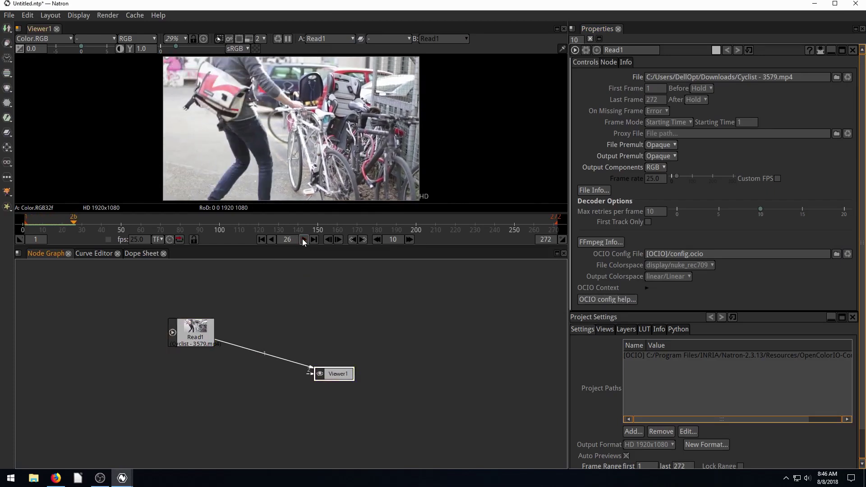
click(303, 240)
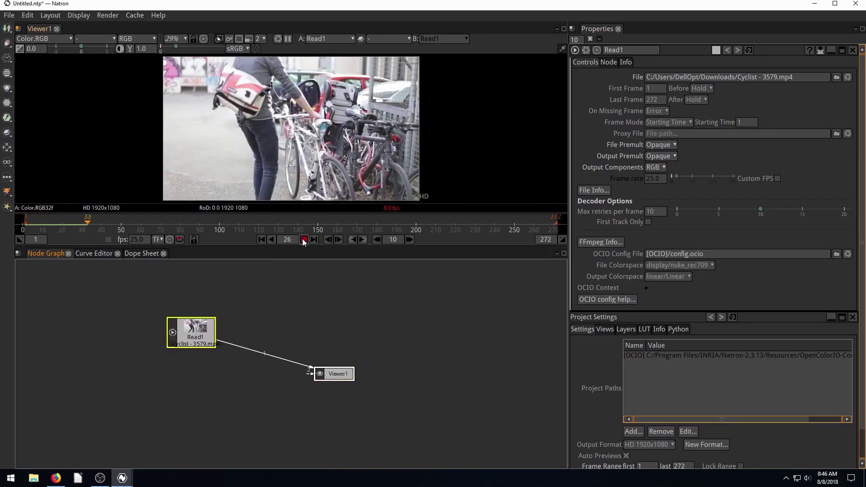
click(304, 240)
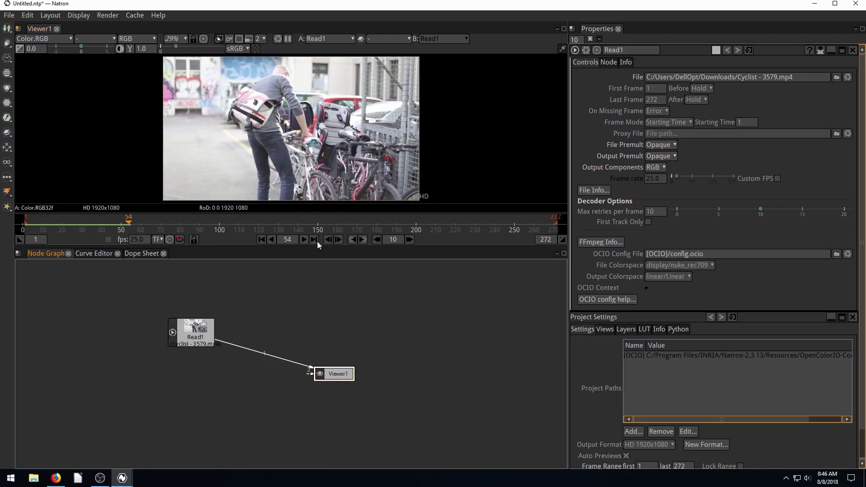
scroll(612, 319, down, 1)
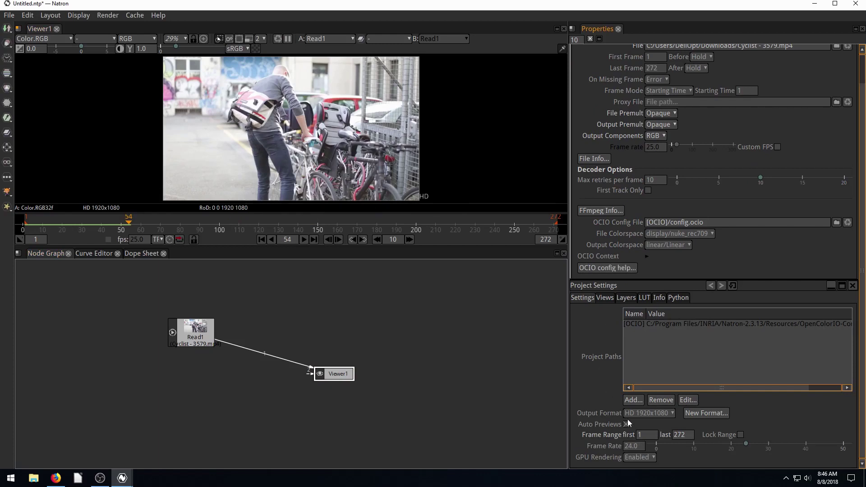
Set the project frame range to 1–50 in Project Settings
click(633, 447)
double_click(678, 435)
text(50)
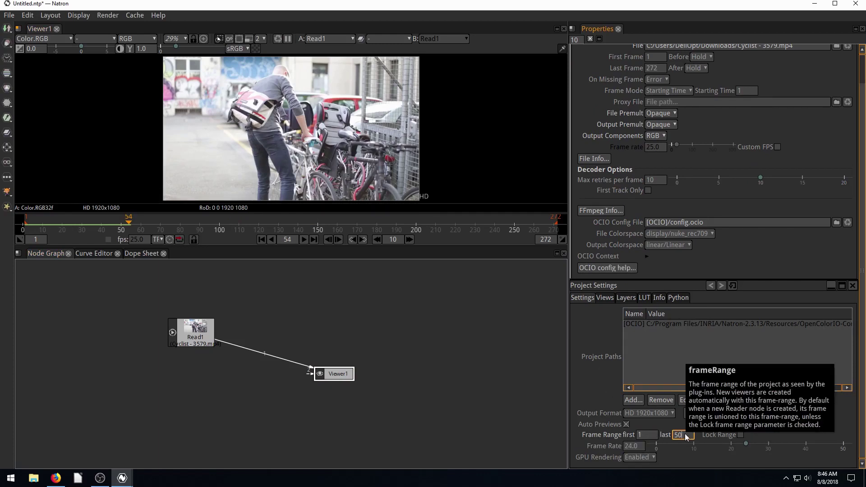
key(Return)
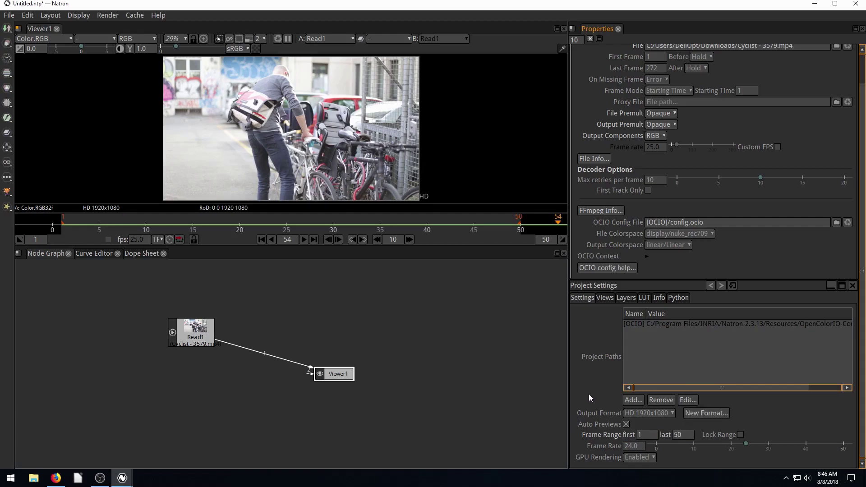
double_click(648, 435)
key(Return)
Nudge Read1 up-left and commit a project frame rate of 25
scroll(631, 384, up, 2)
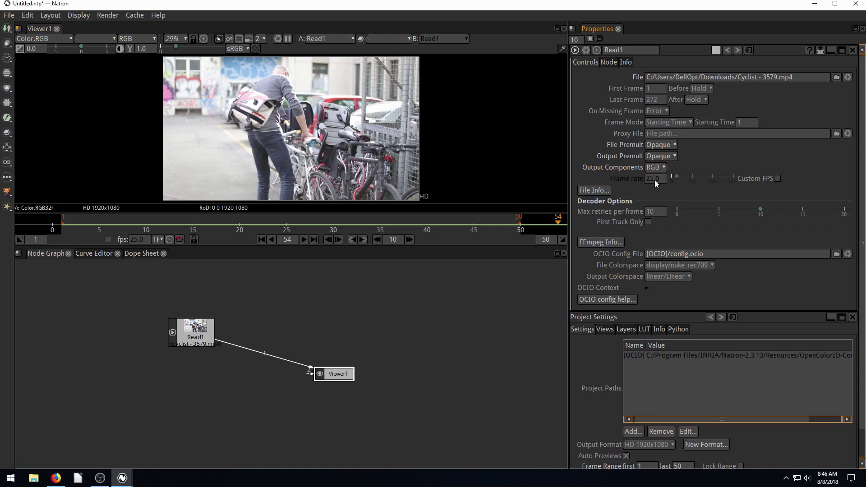
drag(195, 331, 166, 320)
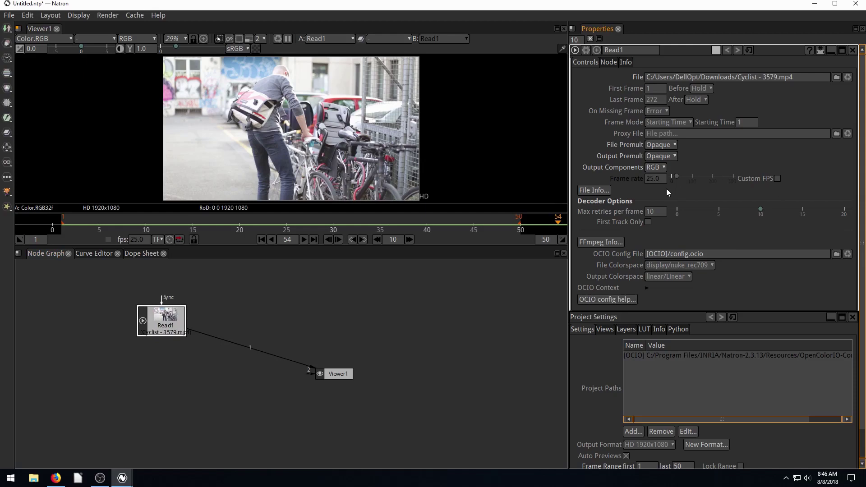
scroll(667, 192, down, 1)
click(634, 447)
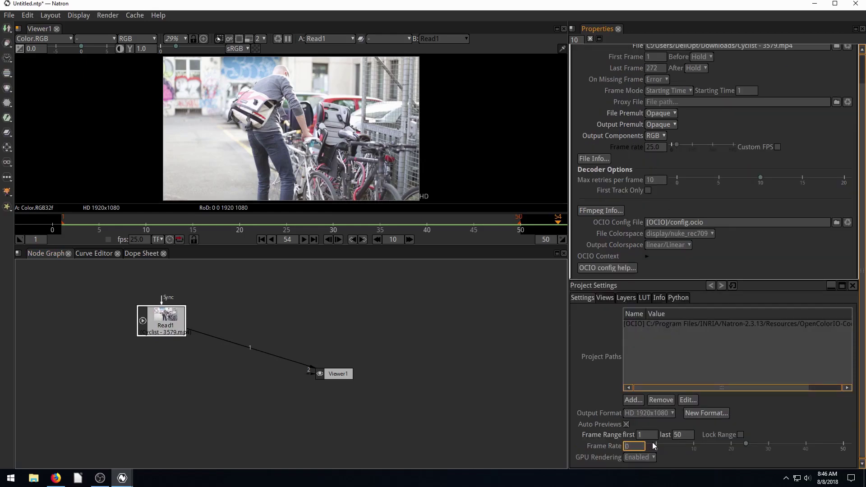
key(Return)
scroll(640, 171, up, 1)
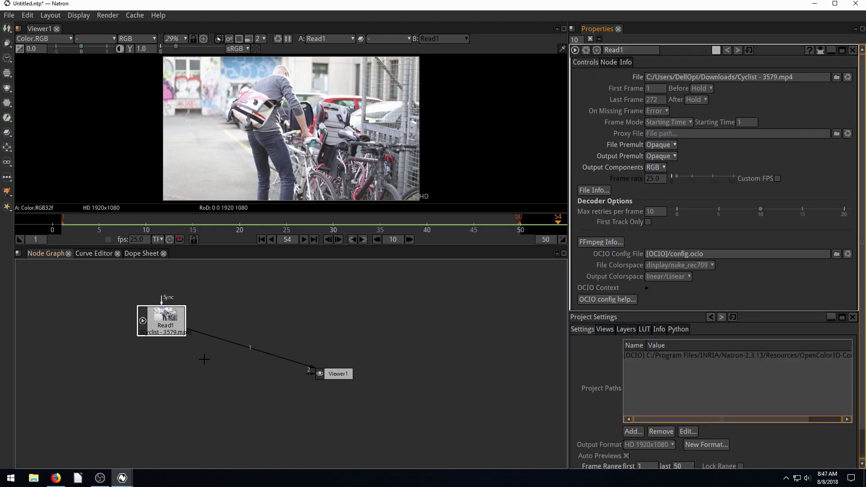
Spread Read1 and Viewer1 apart and preview the clip at 25 fps
drag(175, 312, 183, 311)
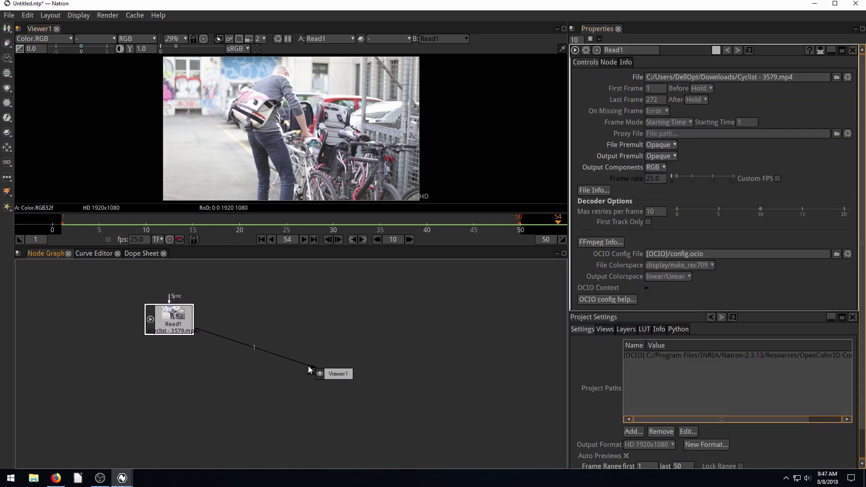
drag(324, 374, 337, 374)
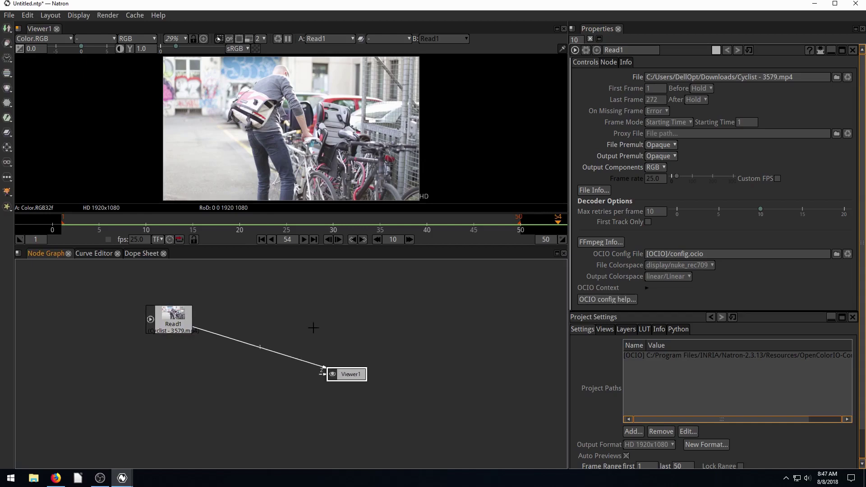
click(303, 239)
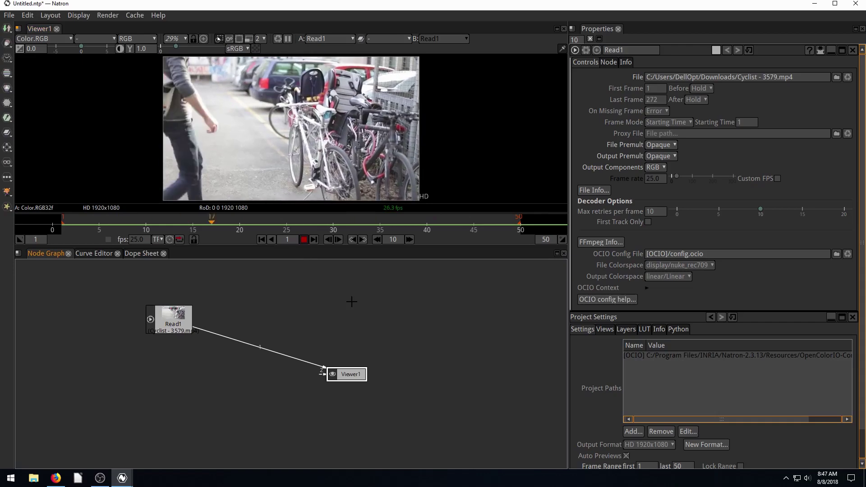
click(303, 239)
Enlarge the viewer area and move Read1 and Viewer1 up in the node graph
drag(306, 245, 320, 327)
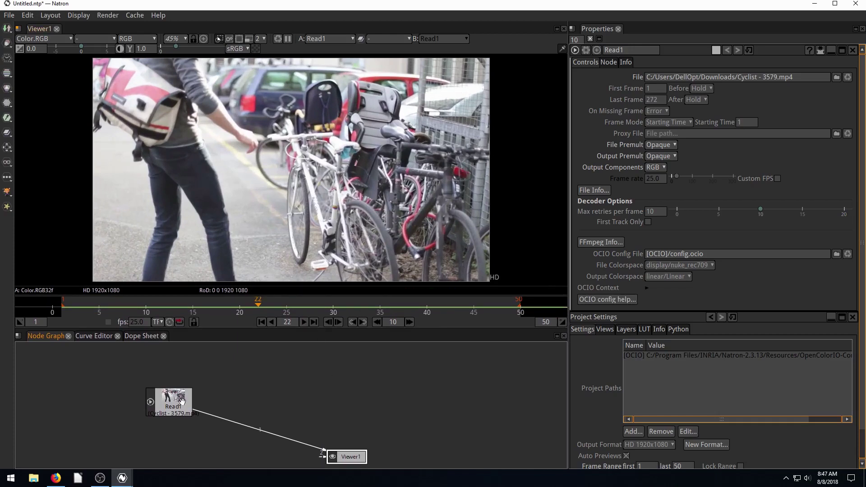
drag(172, 402, 179, 376)
drag(351, 458, 410, 450)
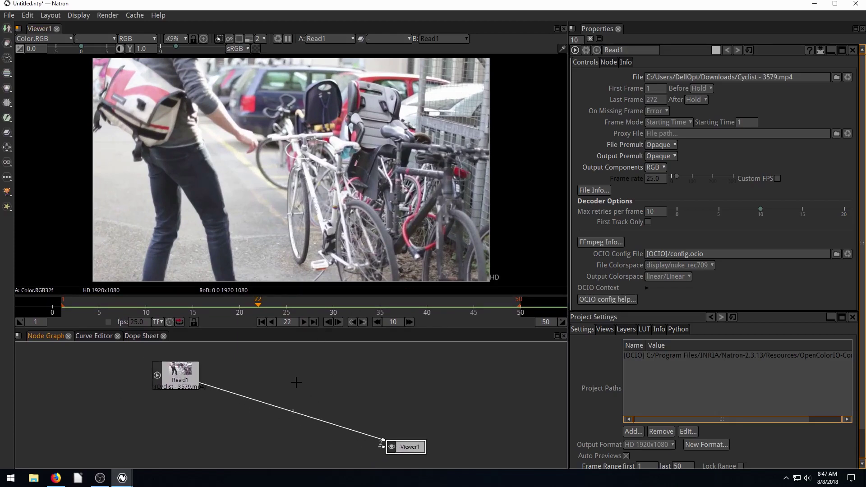
Replace the toolbar Tracker1 with a Tracker2 node created via the Tab search 'track'
click(8, 147)
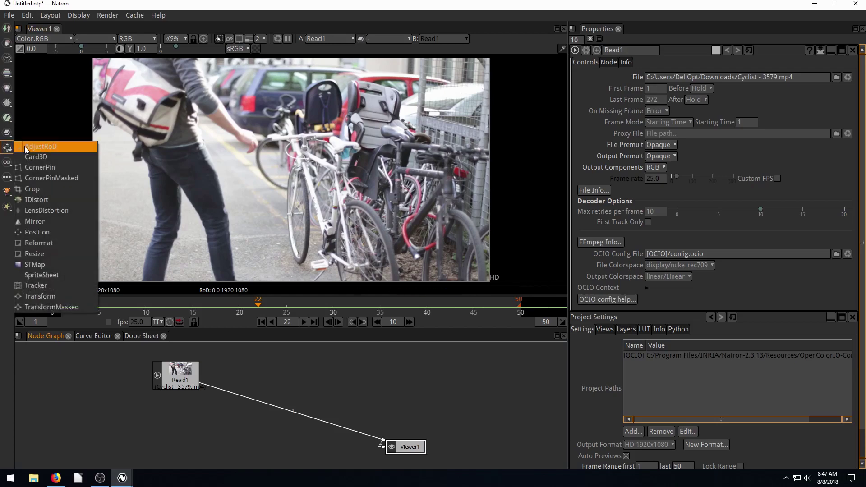
click(36, 285)
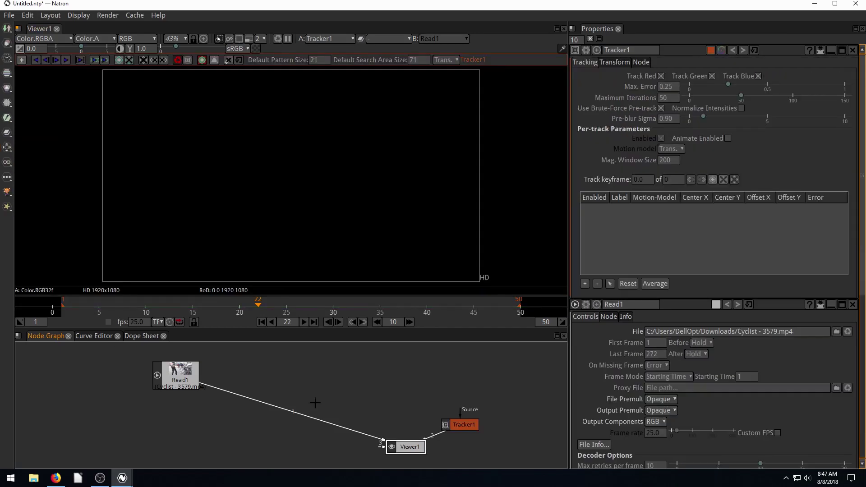
key(Delete)
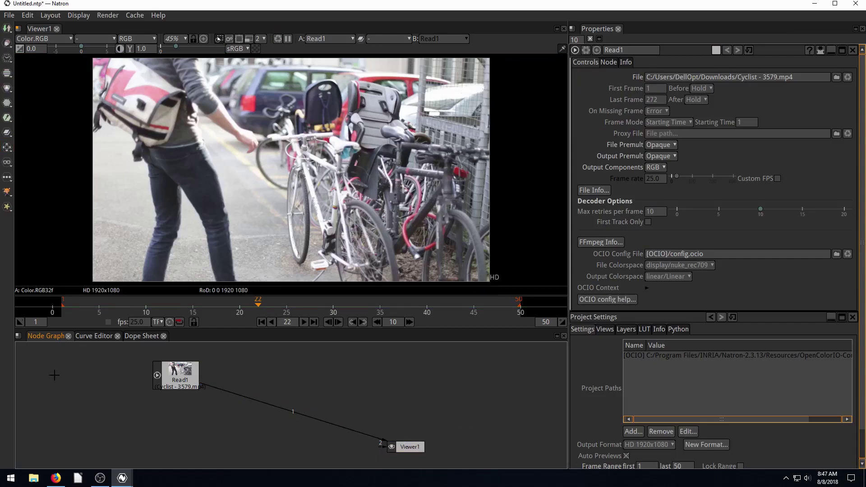
key(Tab)
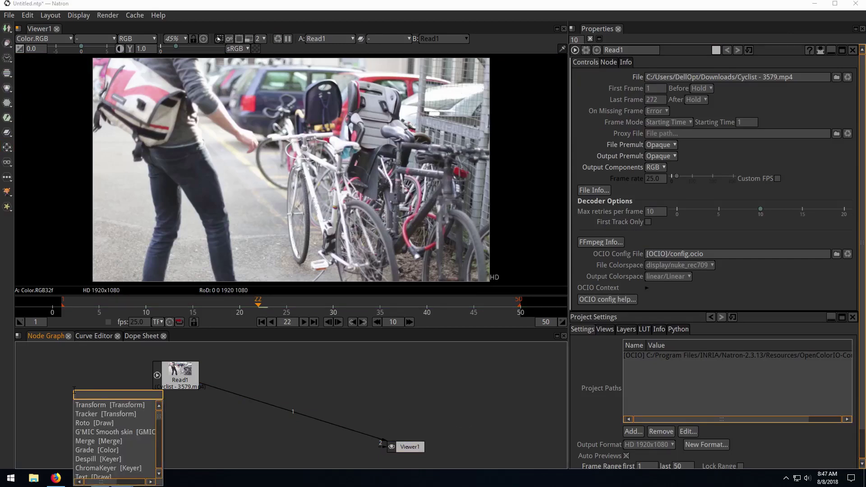
text(track)
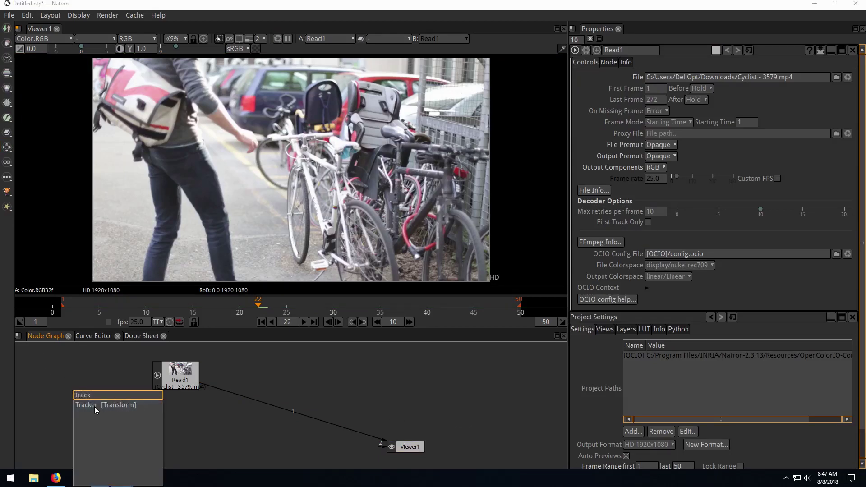
click(94, 408)
drag(114, 412, 356, 383)
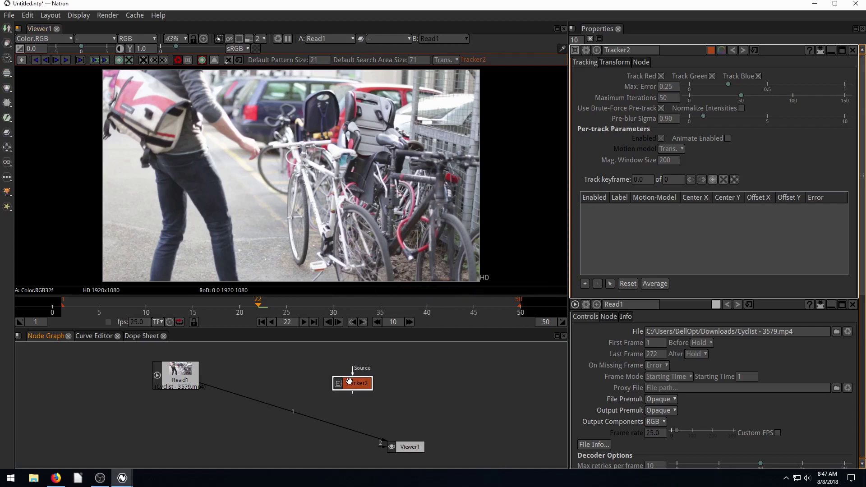
drag(349, 381, 381, 380)
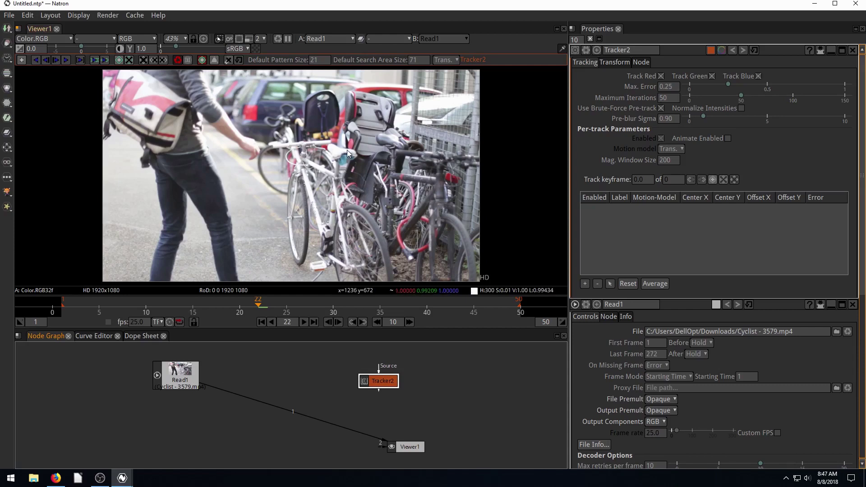
Connect Tracker2's Source input to Read1 and place it beside Read1
click(338, 322)
click(338, 322)
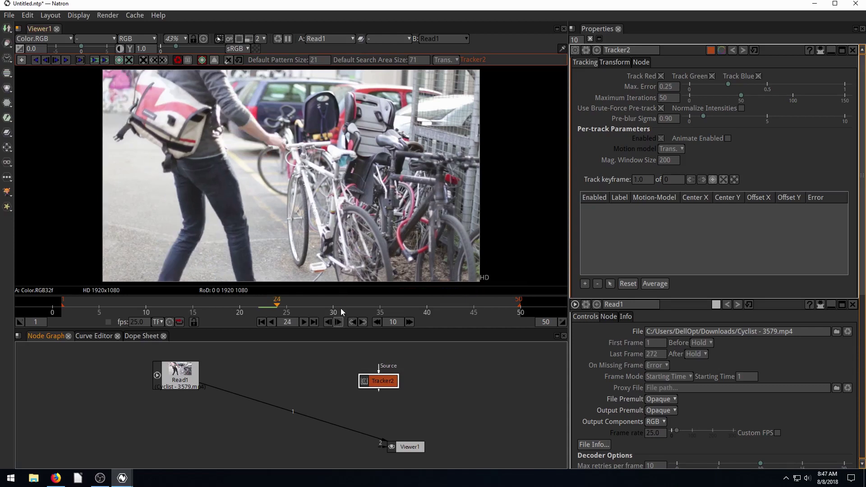
drag(368, 384, 167, 379)
drag(371, 376, 374, 376)
drag(184, 377, 188, 379)
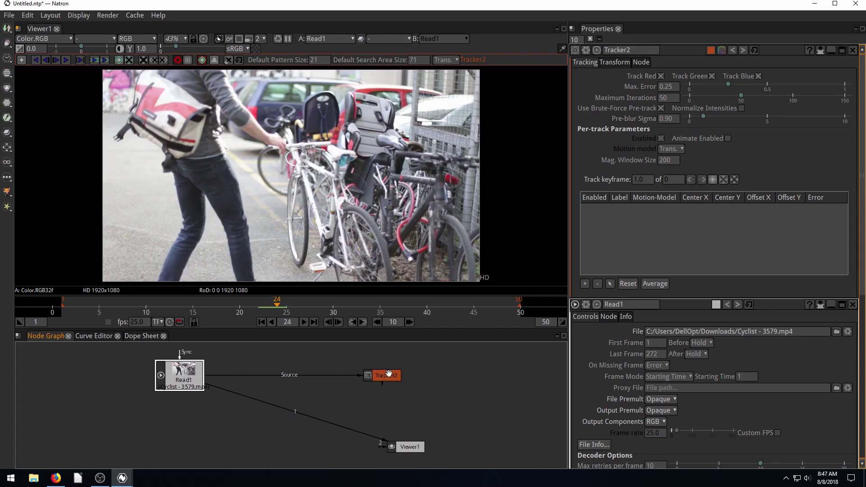
drag(388, 372, 335, 376)
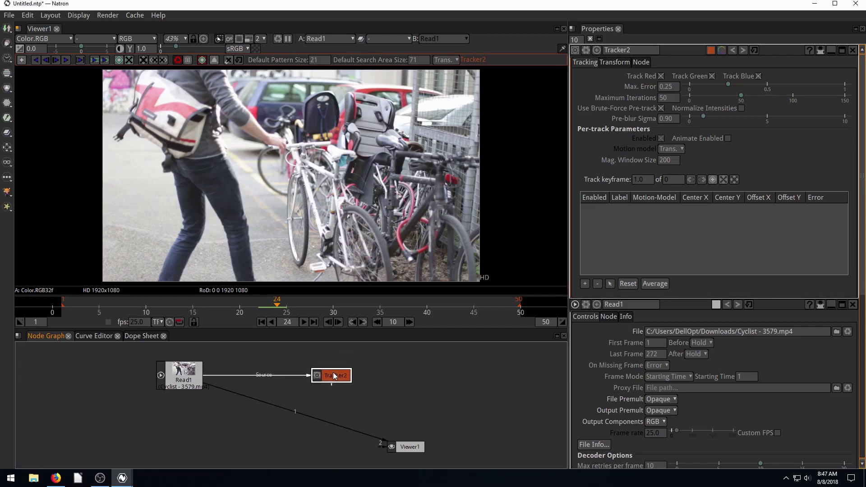
click(21, 61)
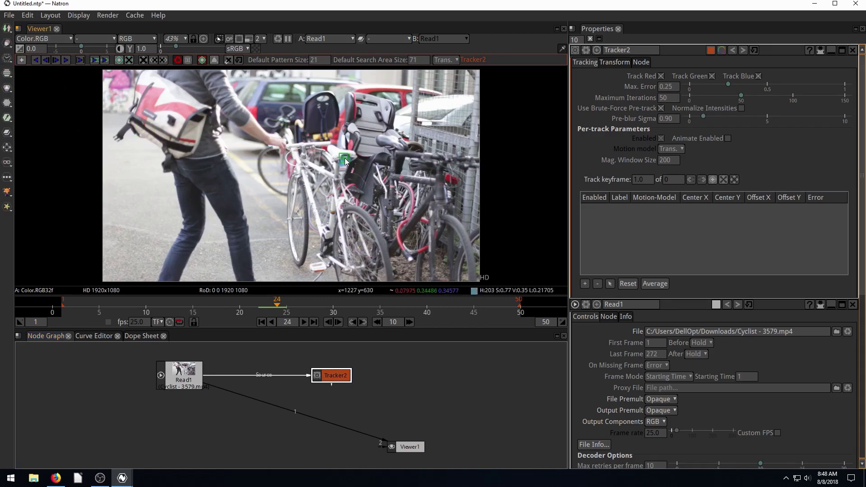
Play the clip from frame 1 to find a stable feature, stopping on frame 32
scroll(345, 159, up, 6)
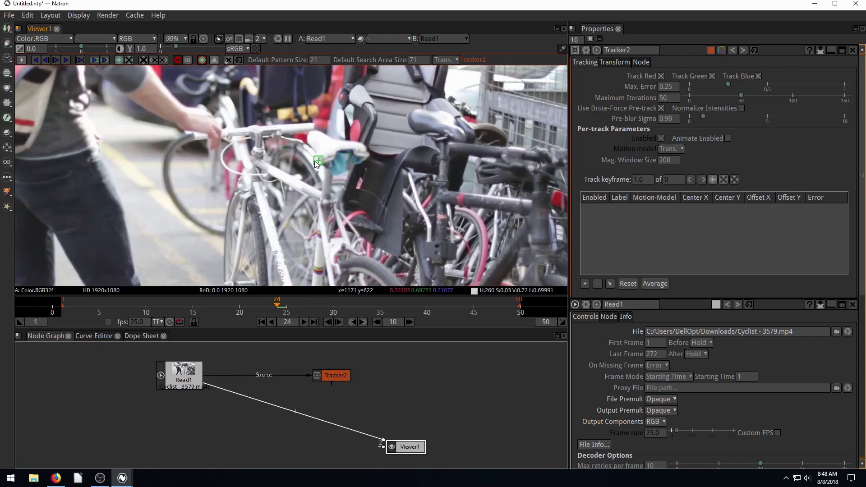
scroll(343, 213, down, 6)
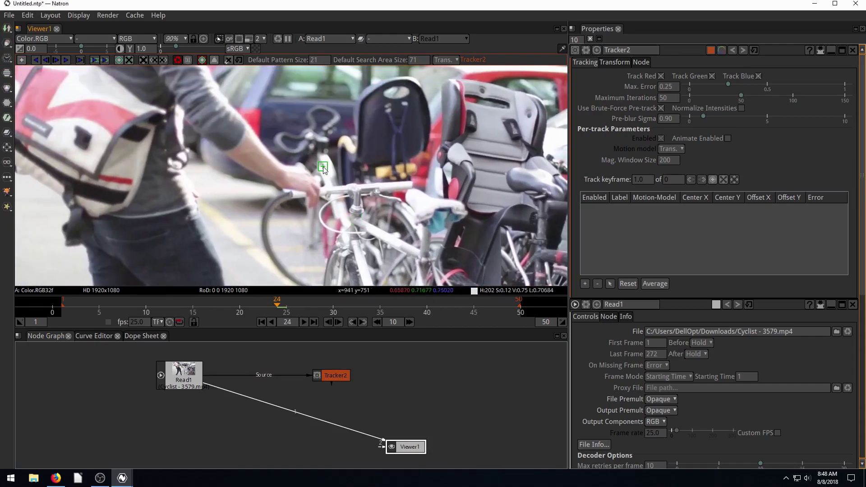
drag(373, 175, 300, 112)
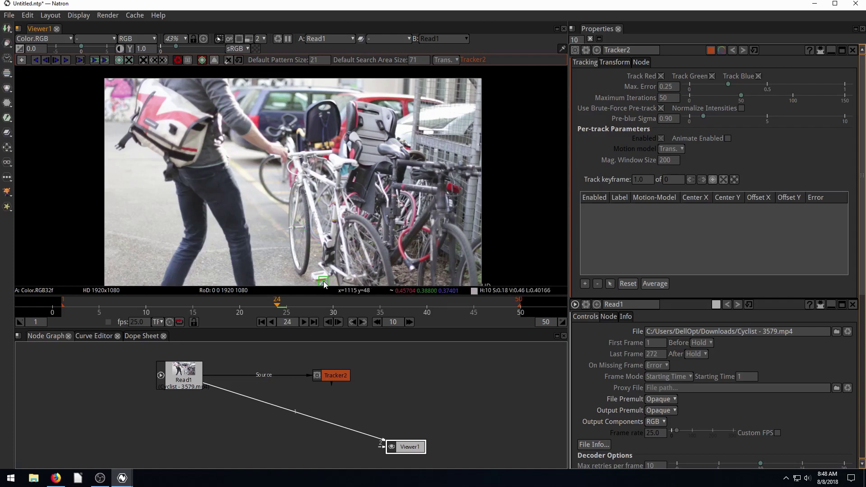
click(262, 323)
click(303, 322)
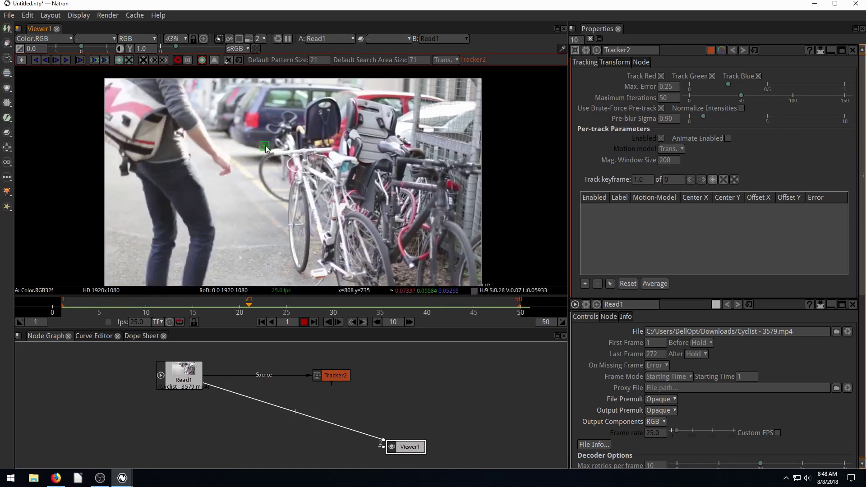
mouse_move(265, 145)
mouse_down()
mouse_move(352, 121)
mouse_move(378, 128)
mouse_move(358, 129)
mouse_move(334, 180)
mouse_move(309, 279)
mouse_up()
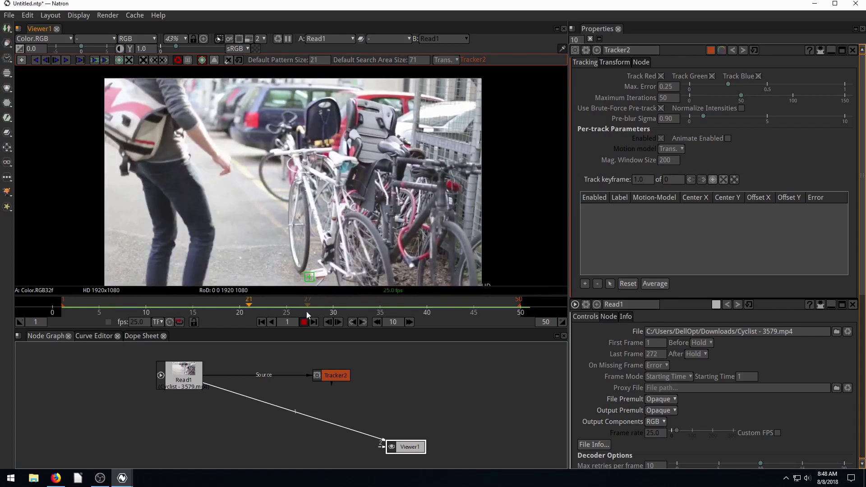
click(303, 321)
On frame 1, zoom onto the child seat and place track1 on its rivet
scroll(379, 131, up, 5)
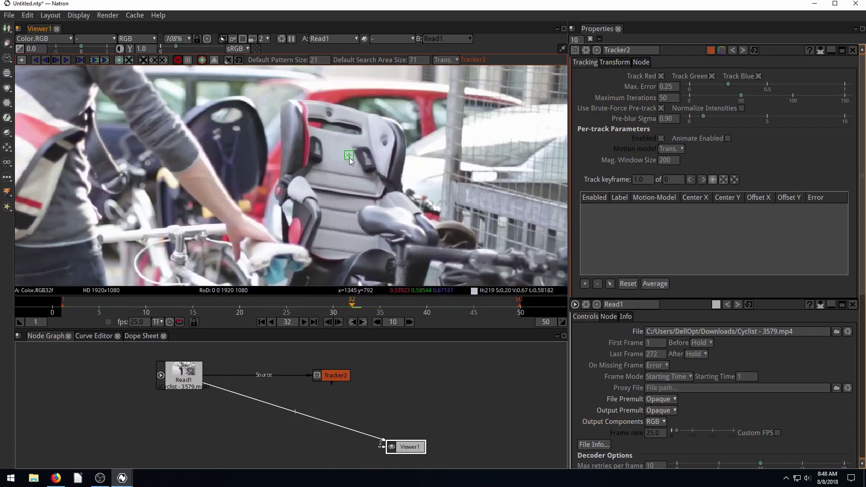
scroll(324, 195, down, 1)
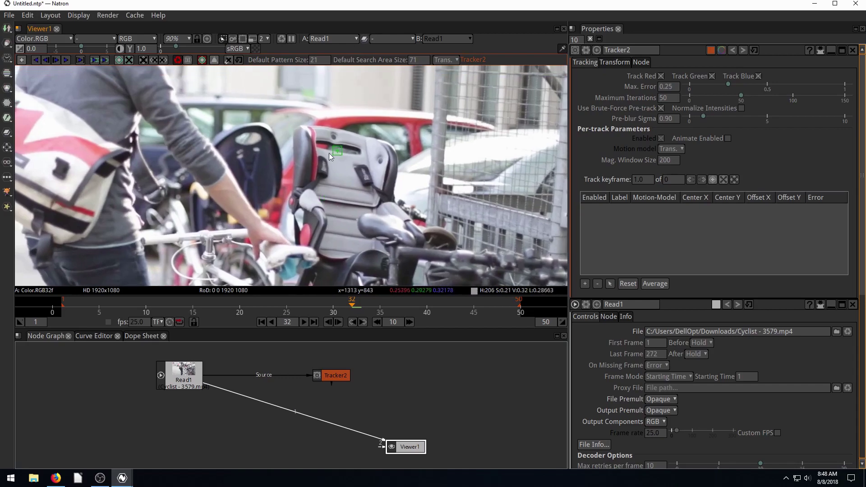
click(262, 321)
mouse_move(357, 126)
mouse_down()
mouse_move(325, 203)
mouse_move(367, 167)
mouse_up()
scroll(366, 167, up, 7)
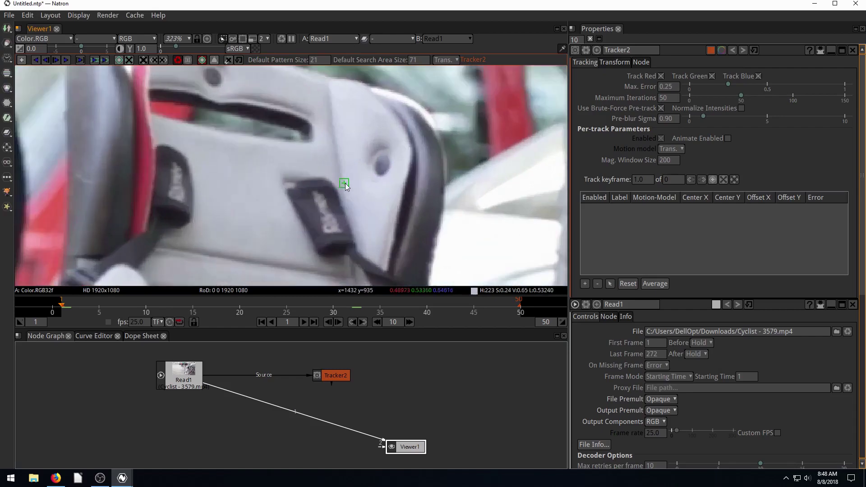
click(382, 164)
Enlarge track1's search area and track it from frame 1 to frame 2
scroll(345, 238, down, 7)
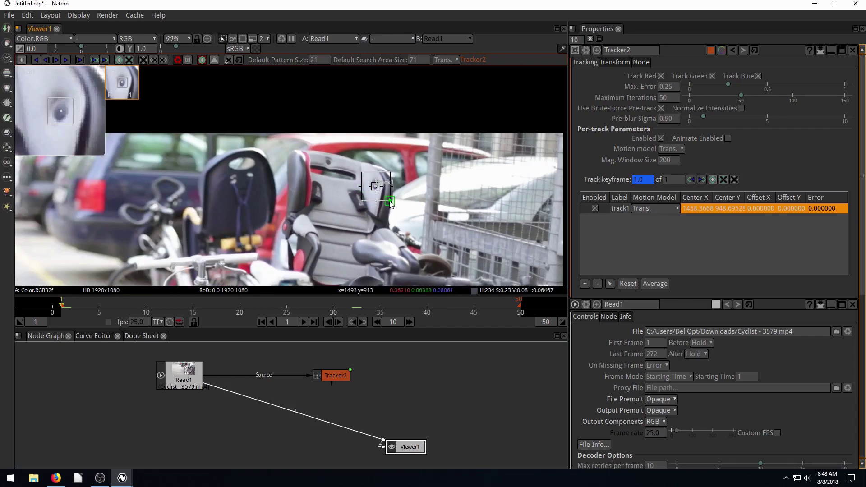
scroll(376, 190, up, 2)
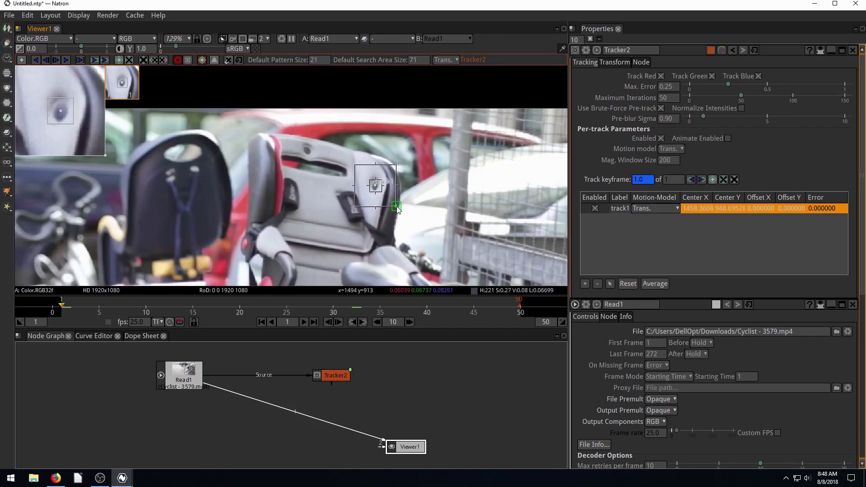
drag(395, 207, 416, 224)
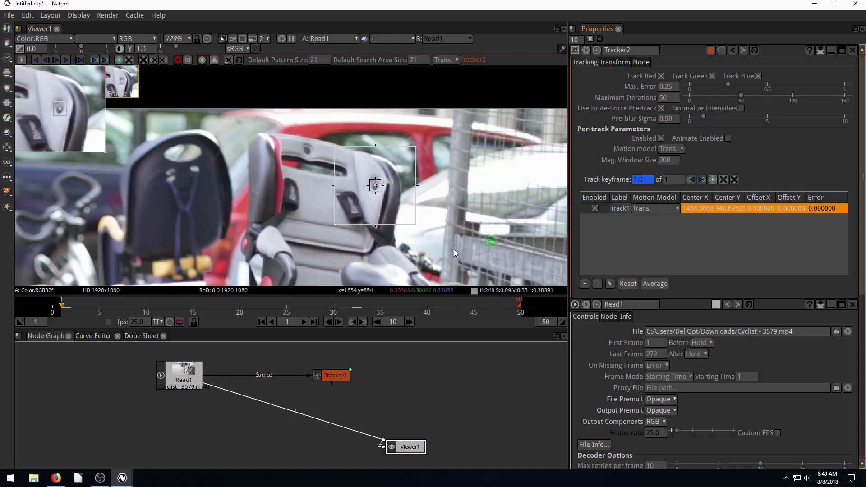
click(56, 60)
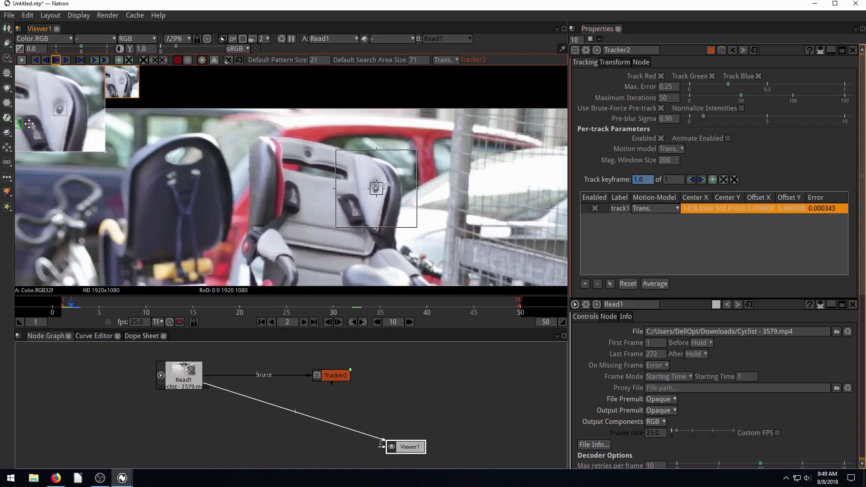
scroll(376, 195, up, 15)
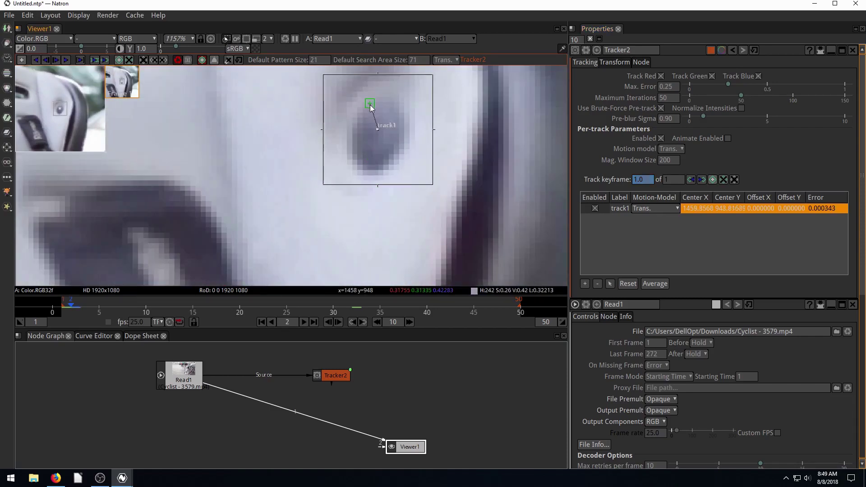
click(328, 321)
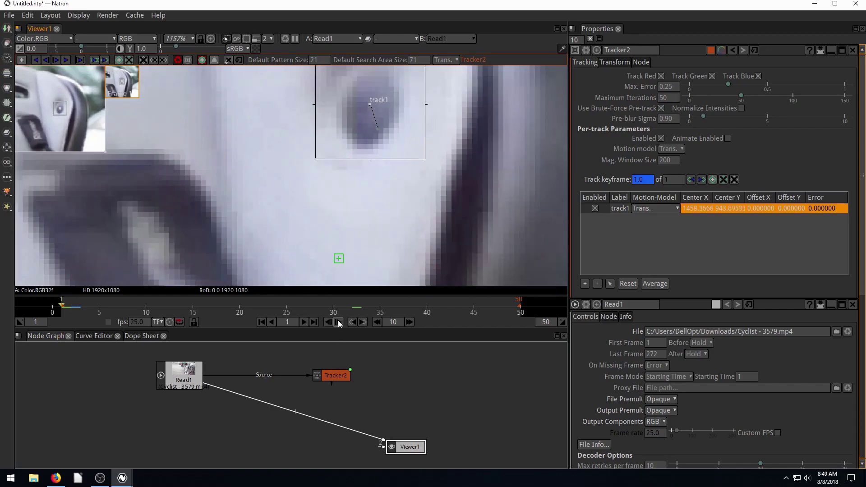
click(338, 321)
scroll(326, 189, down, 15)
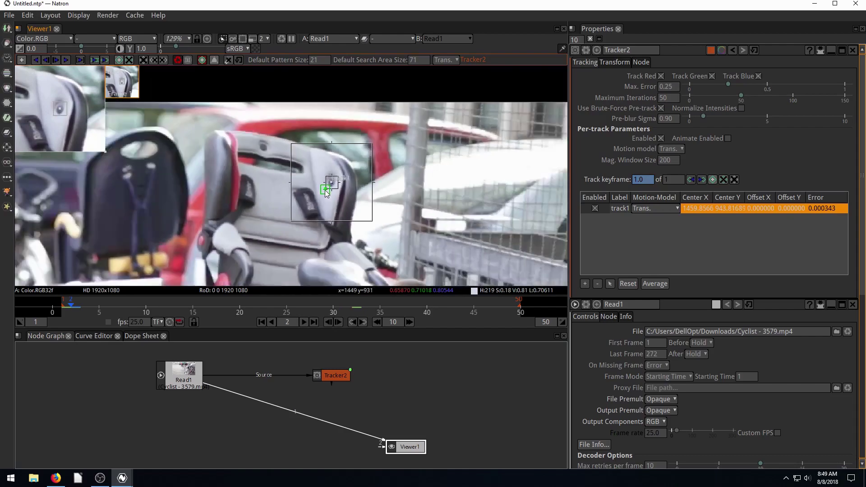
scroll(325, 191, down, 4)
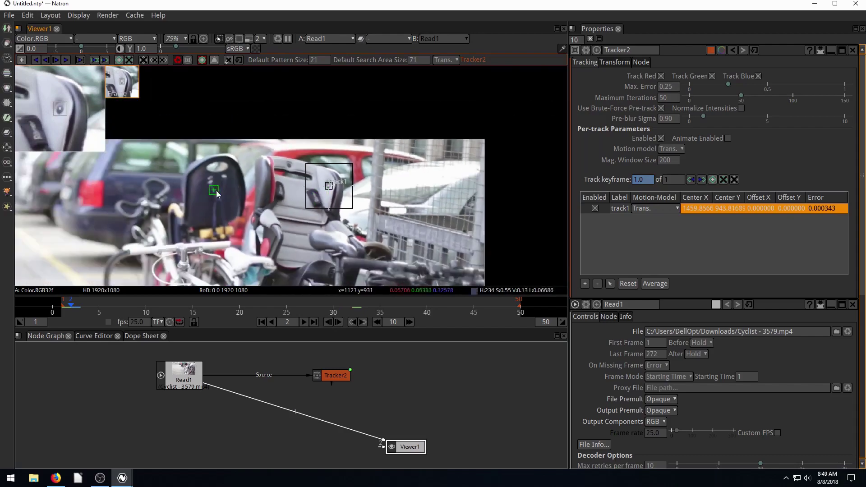
Track track1 forward through the clip, then replay from frame 1 to frame 29
click(67, 61)
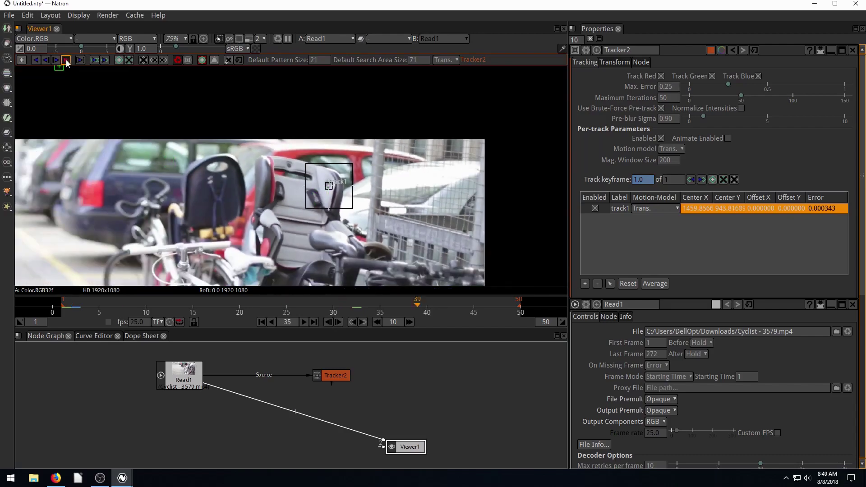
drag(253, 284, 245, 201)
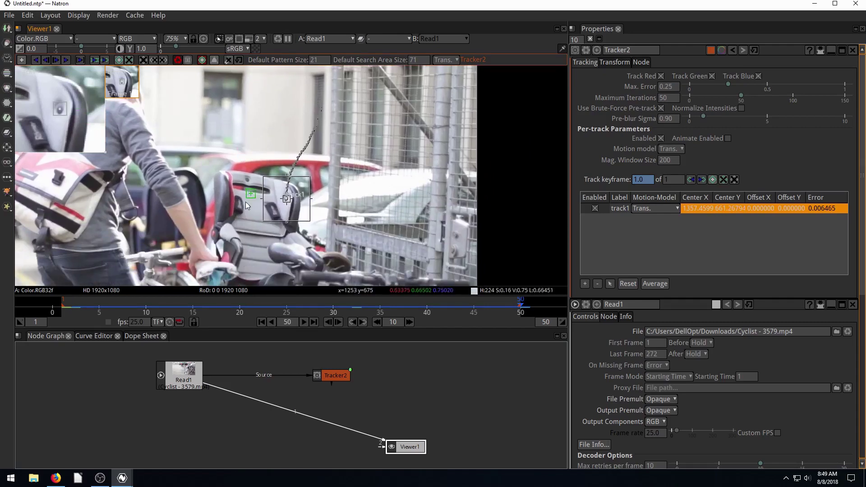
click(262, 322)
click(305, 324)
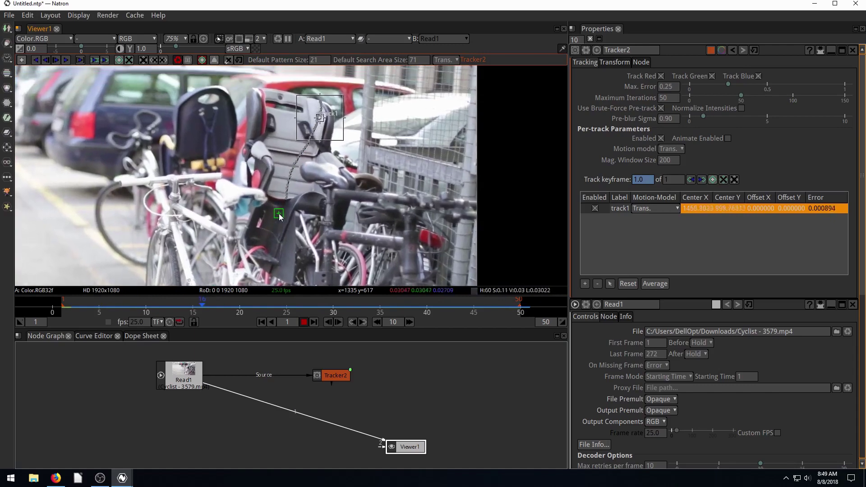
click(304, 322)
Zoom in on the track boxes and step through frames 30–34 to check the track
scroll(310, 174, up, 5)
scroll(310, 172, up, 1)
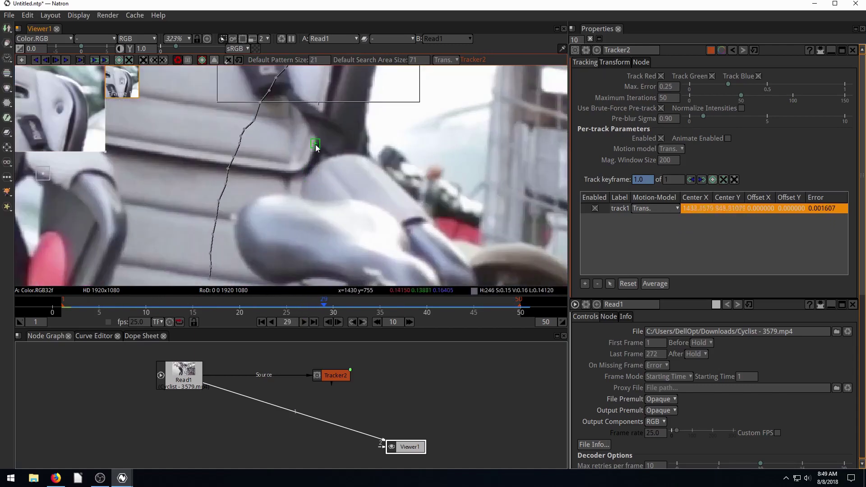
drag(315, 144, 276, 204)
scroll(275, 204, up, 4)
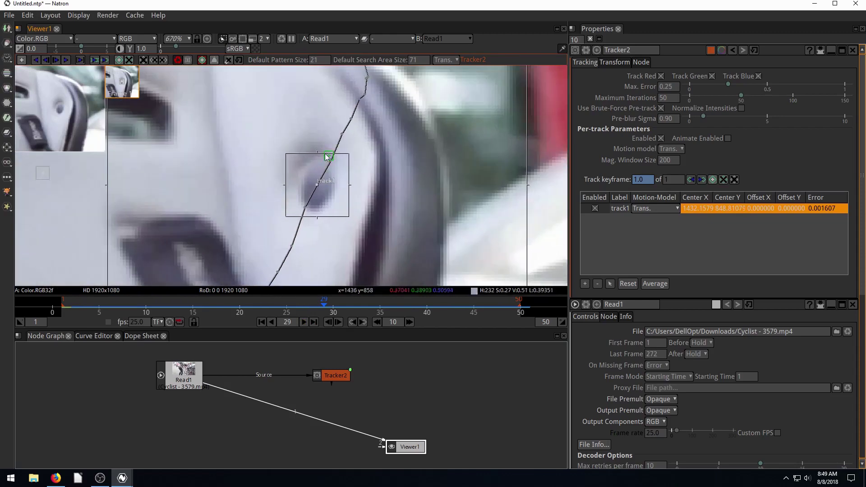
click(338, 322)
click(339, 322)
click(338, 322)
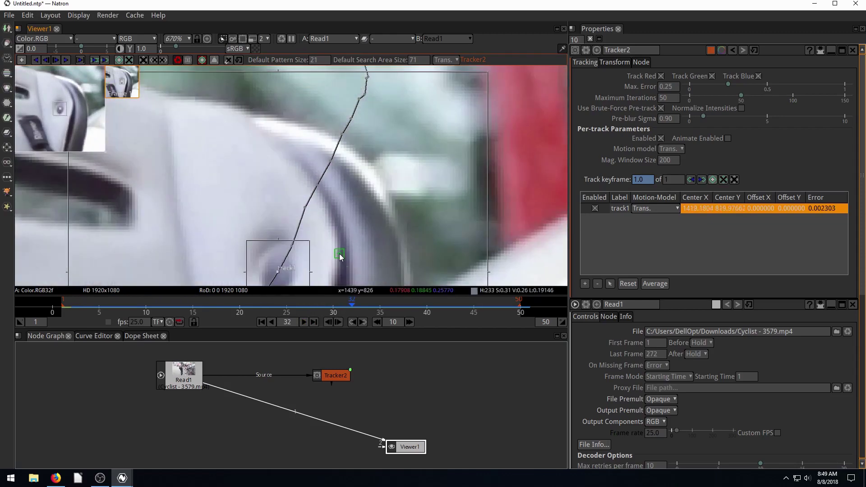
scroll(335, 165, up, 1)
click(338, 321)
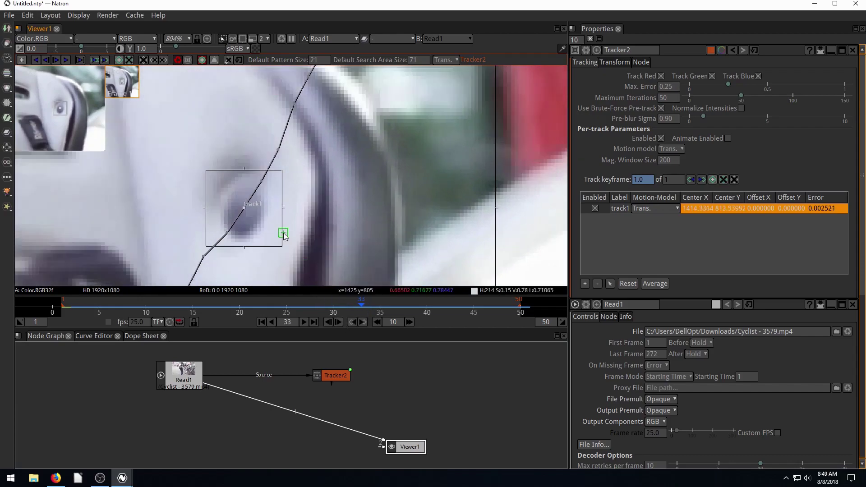
click(338, 322)
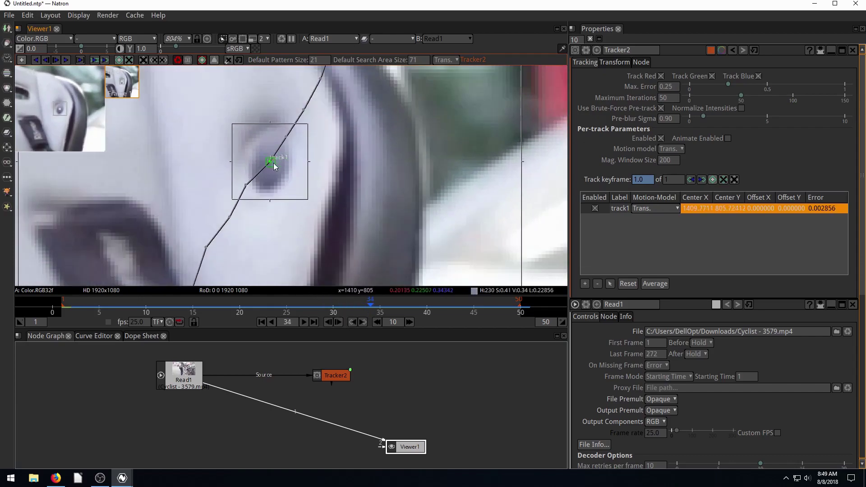
Reposition the footage in the viewer and show Tracker2's Transform generation settings
scroll(273, 163, down, 12)
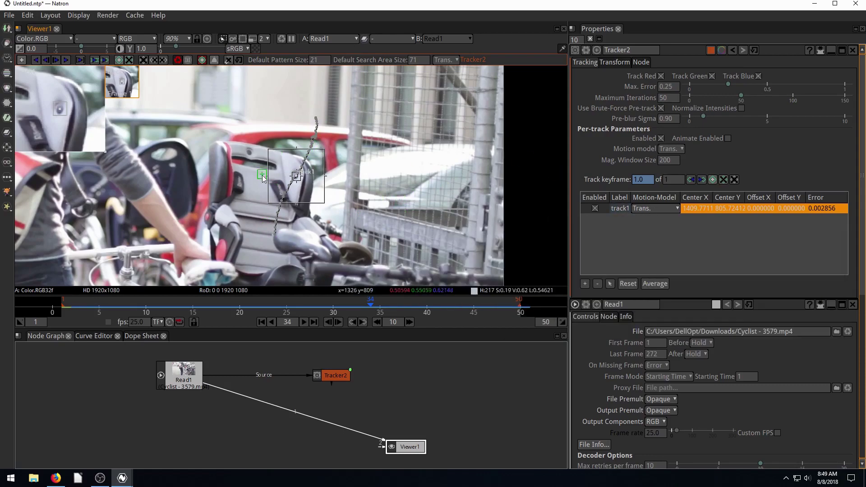
scroll(263, 176, down, 5)
drag(236, 176, 329, 172)
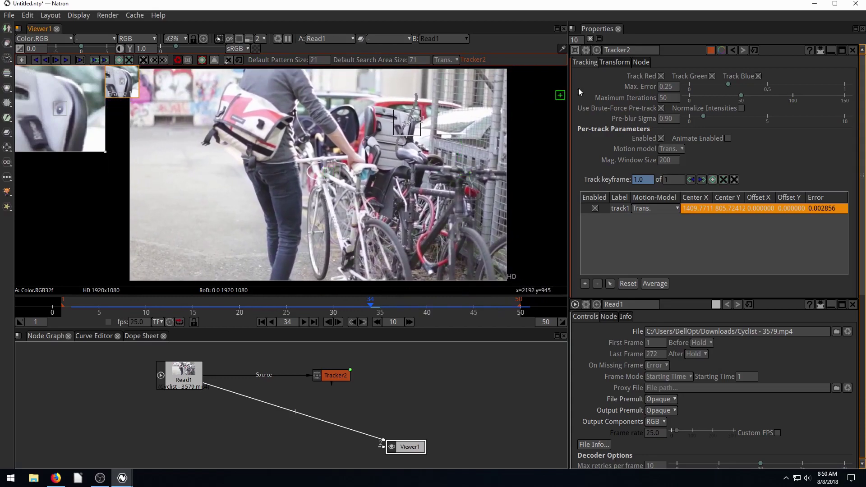
click(610, 63)
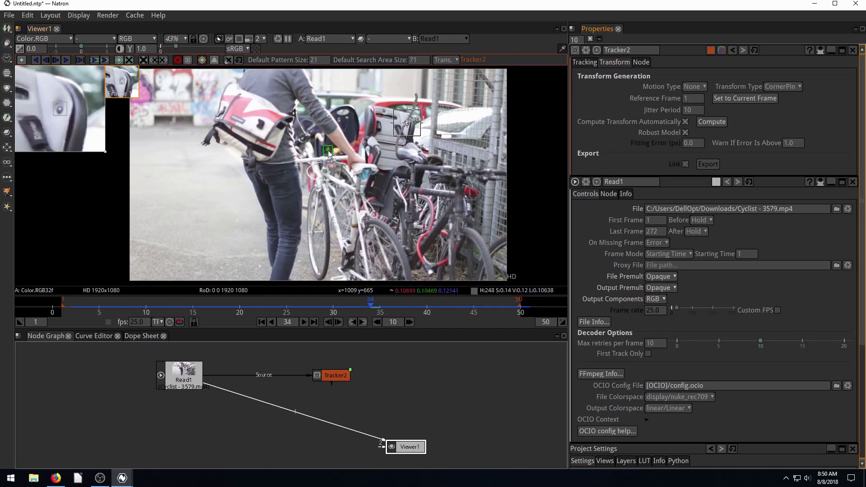
scroll(328, 150, up, 4)
scroll(329, 150, down, 6)
scroll(328, 150, up, 4)
scroll(329, 151, down, 4)
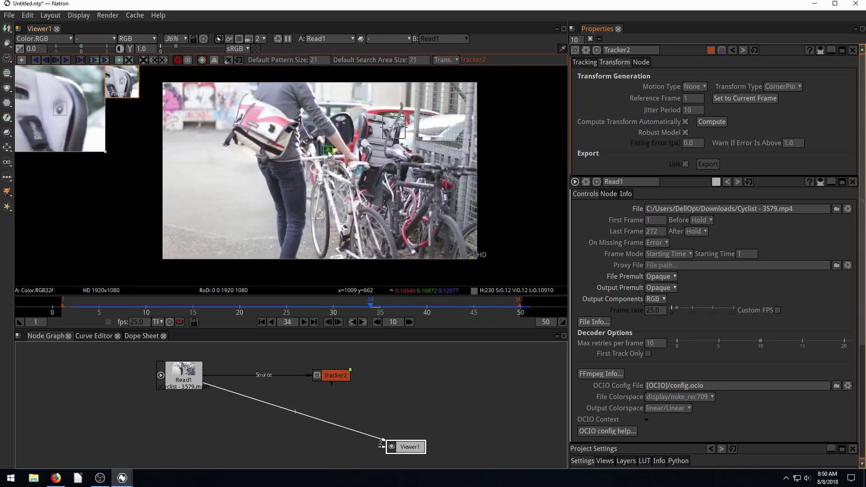
scroll(329, 151, up, 4)
scroll(364, 160, down, 3)
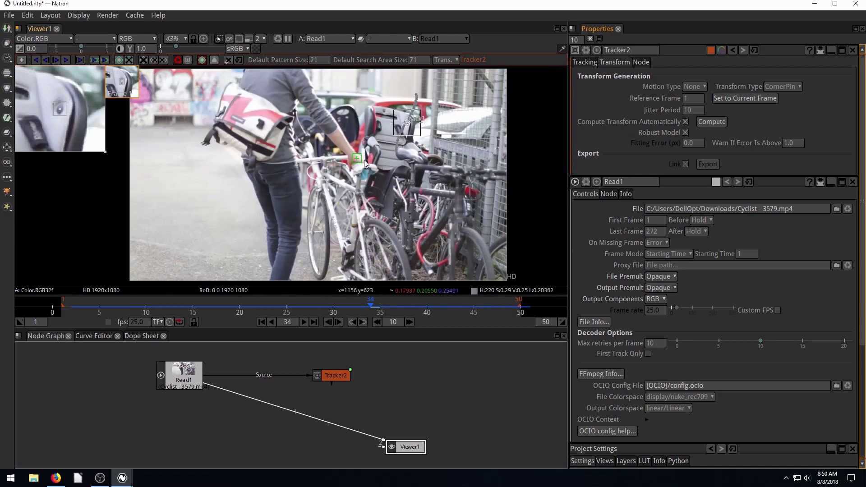
ctrl+alt+click(333, 159)
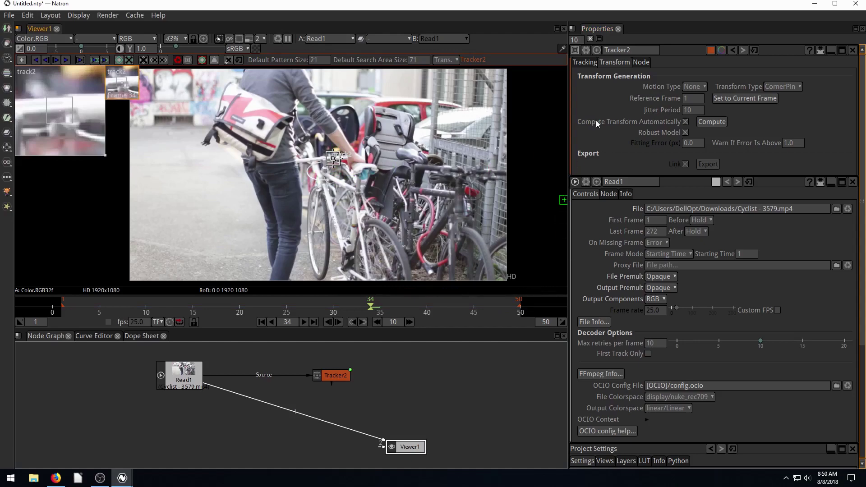
click(585, 62)
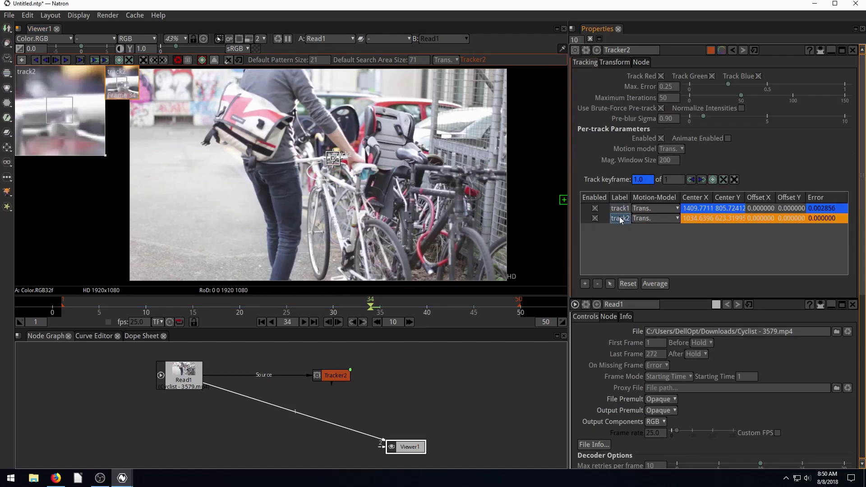
click(596, 283)
Set track1's motion model to Trans. and replay the footage from frame 1
scroll(347, 163, down, 2)
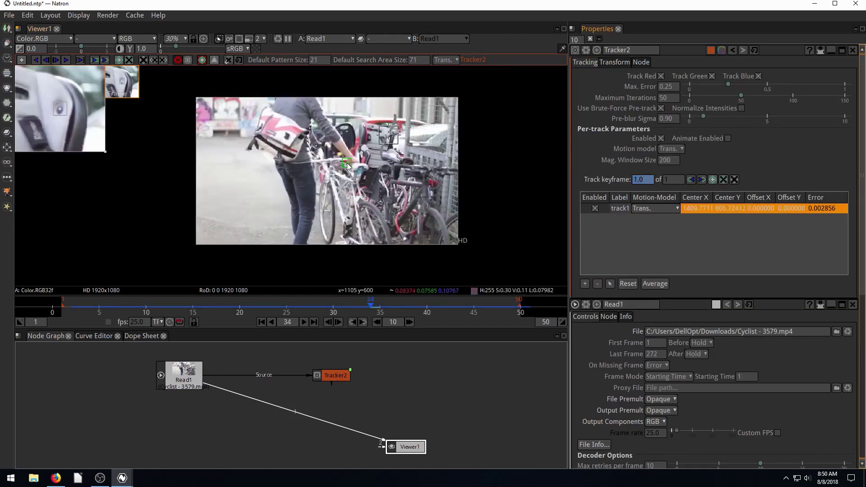
scroll(348, 163, up, 3)
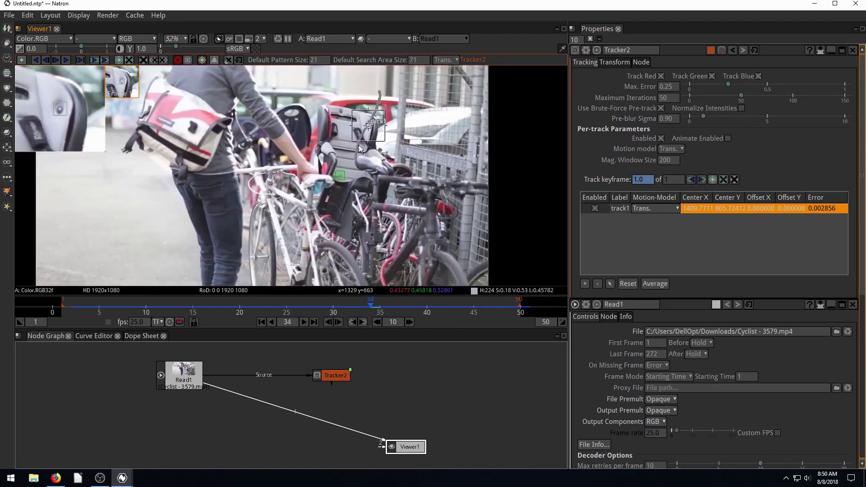
drag(359, 145, 380, 166)
click(647, 209)
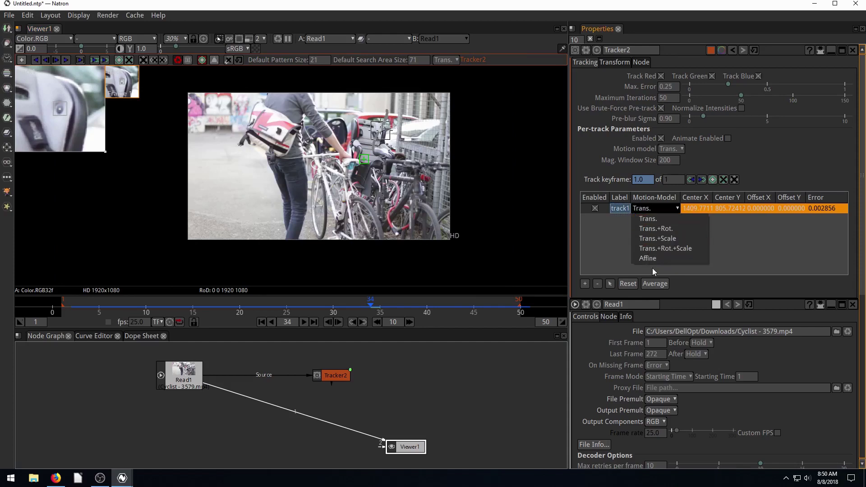
click(617, 226)
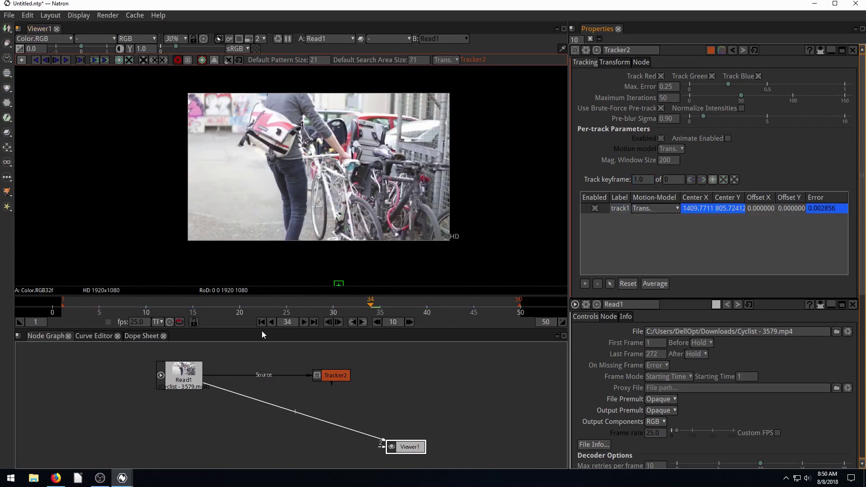
click(262, 324)
click(305, 323)
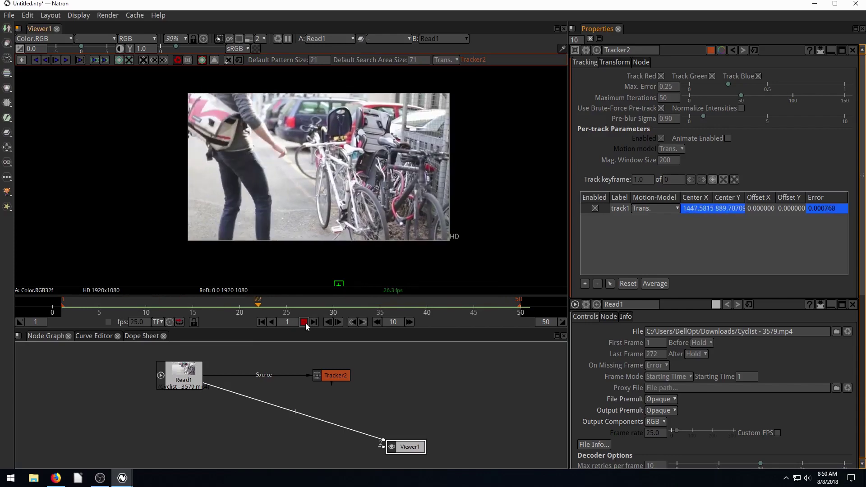
Confirm track1 stays translation-only (Trans.) and bring up Tracker2's Transform settings
scroll(340, 212, up, 4)
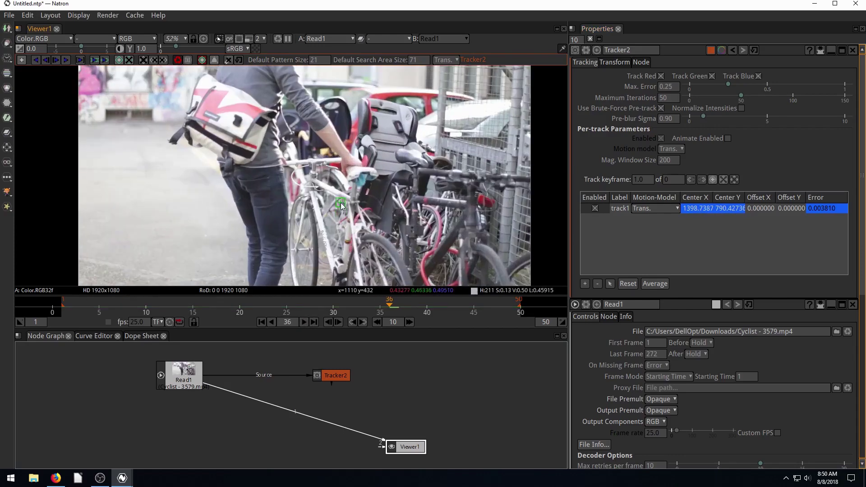
drag(348, 209, 316, 197)
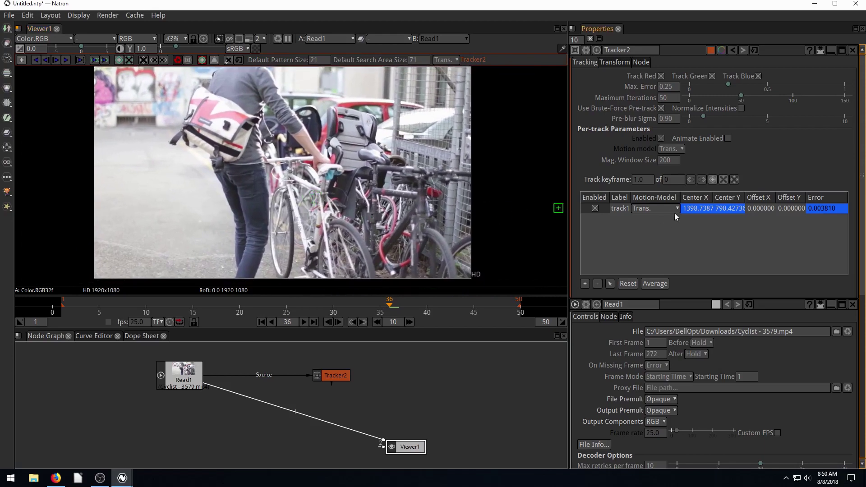
click(651, 208)
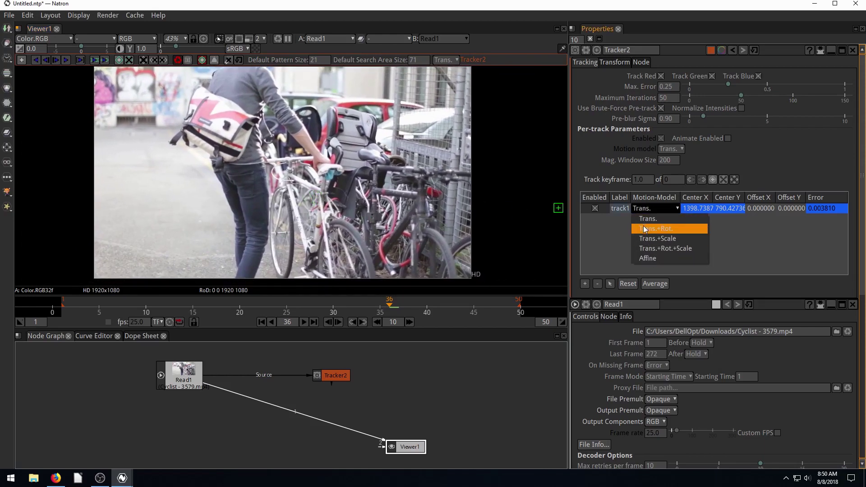
click(658, 219)
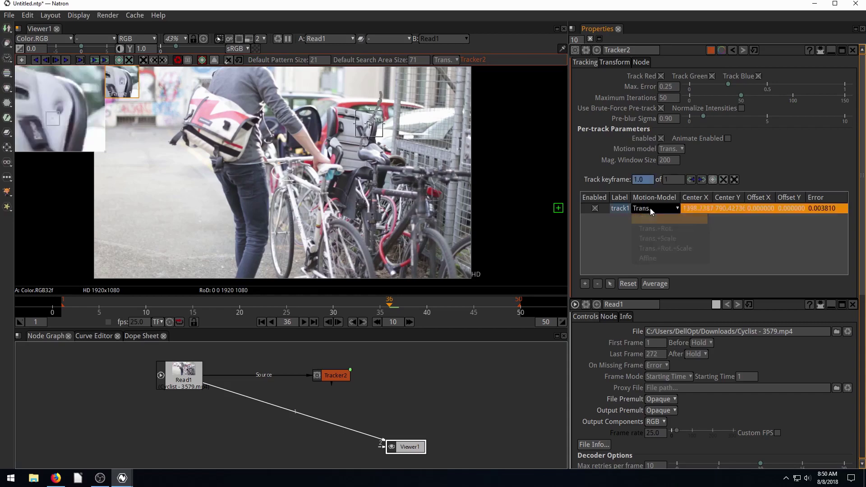
click(644, 209)
click(599, 179)
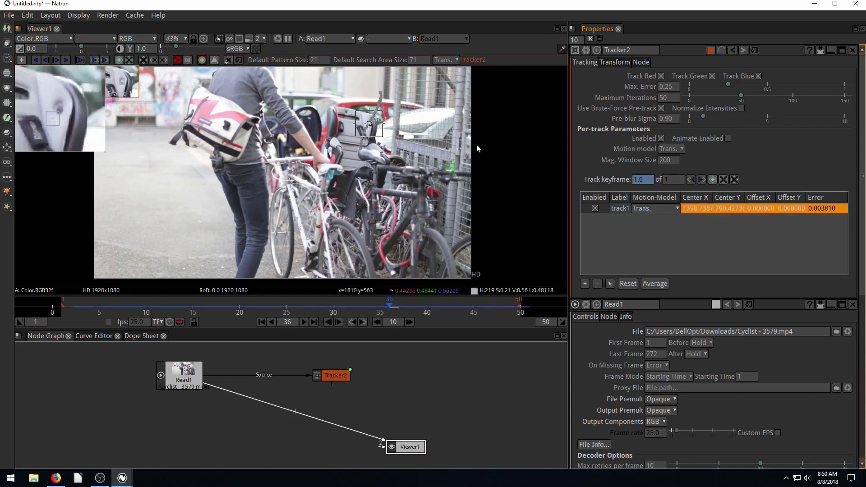
click(620, 63)
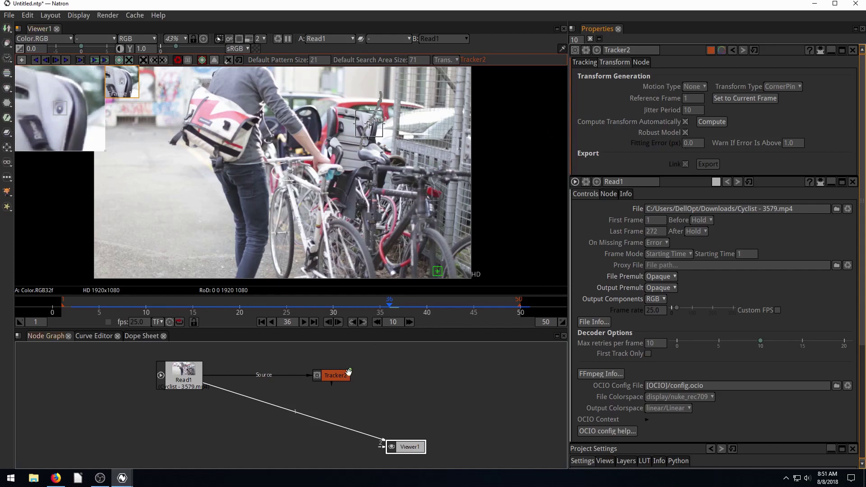
Select the Tracker2 node and open its Motion Type dropdown, currently None
drag(320, 369, 326, 367)
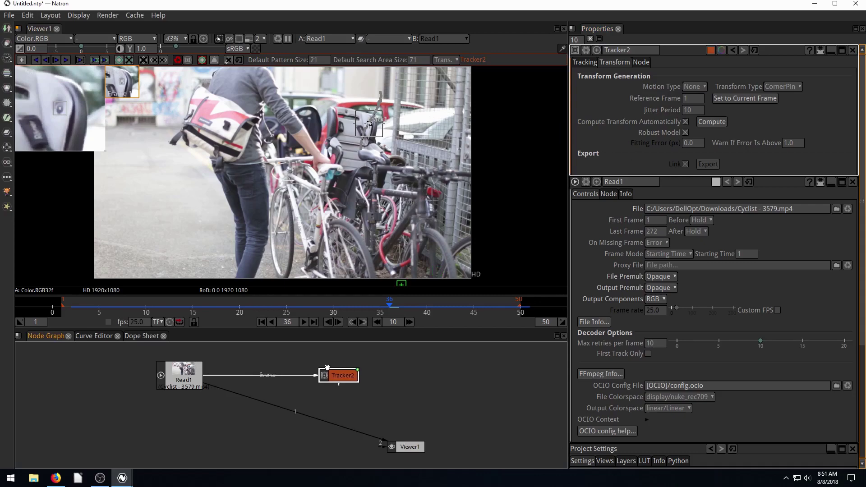
click(693, 85)
click(695, 98)
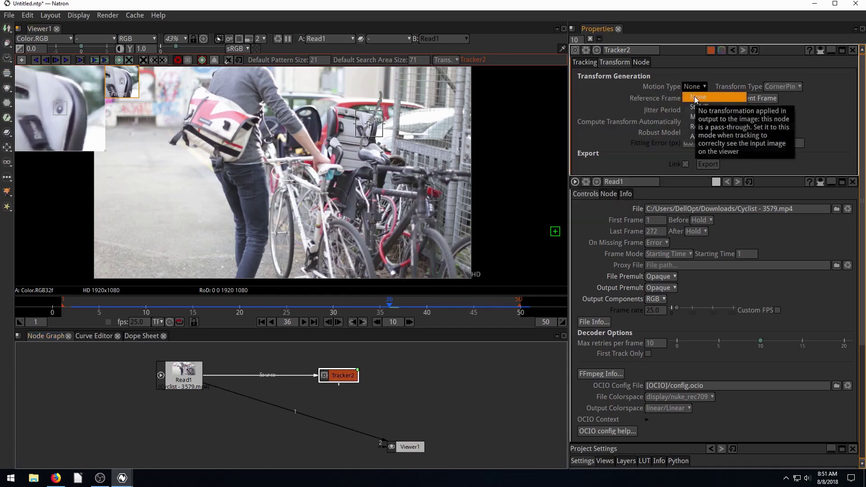
click(694, 86)
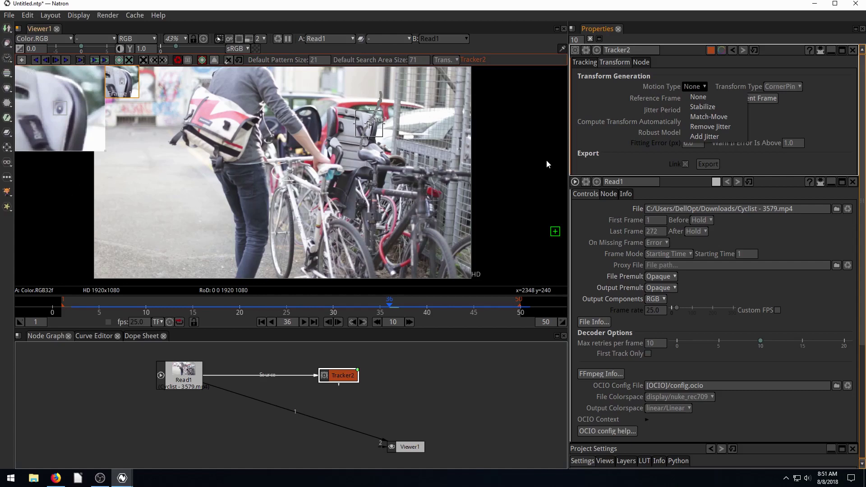
Set Motion Type to Stabilize and Transform Type to Transform
click(707, 108)
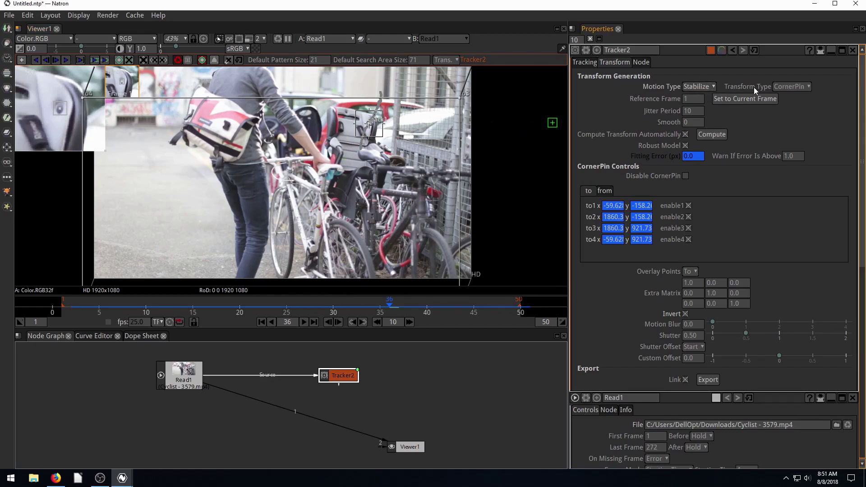
click(789, 87)
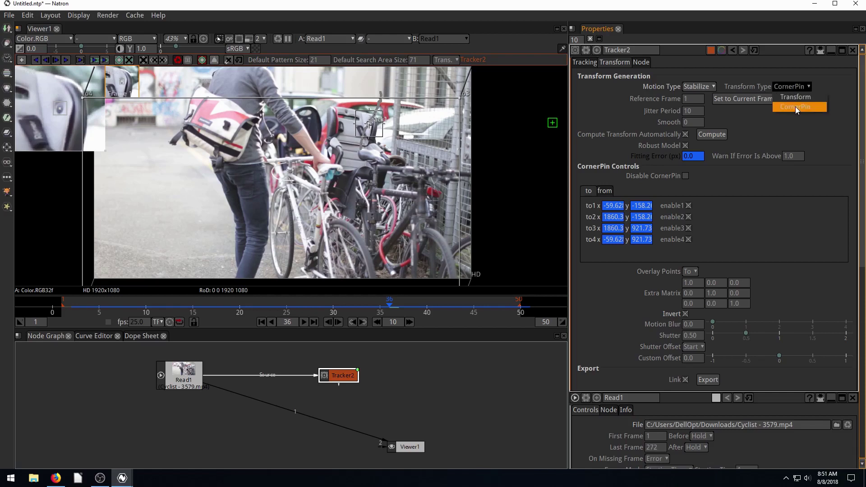
click(790, 97)
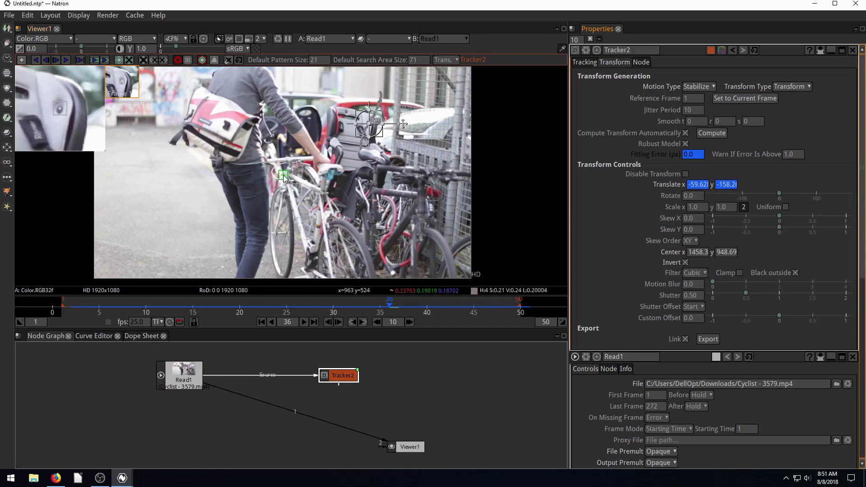
Pan the viewer, move the marker onto the front wheel, and check translate (-59.62, -158.2)
mouse_move(285, 178)
mouse_down()
mouse_move(317, 180)
mouse_move(358, 164)
mouse_up()
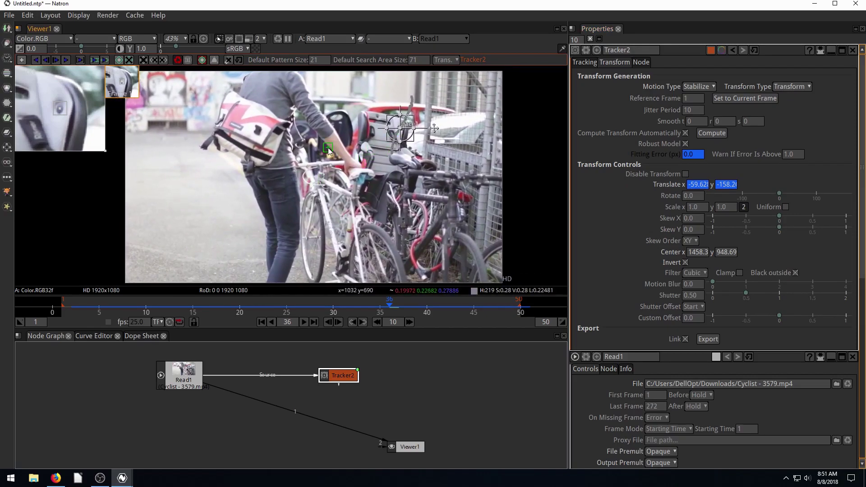
drag(329, 151, 358, 162)
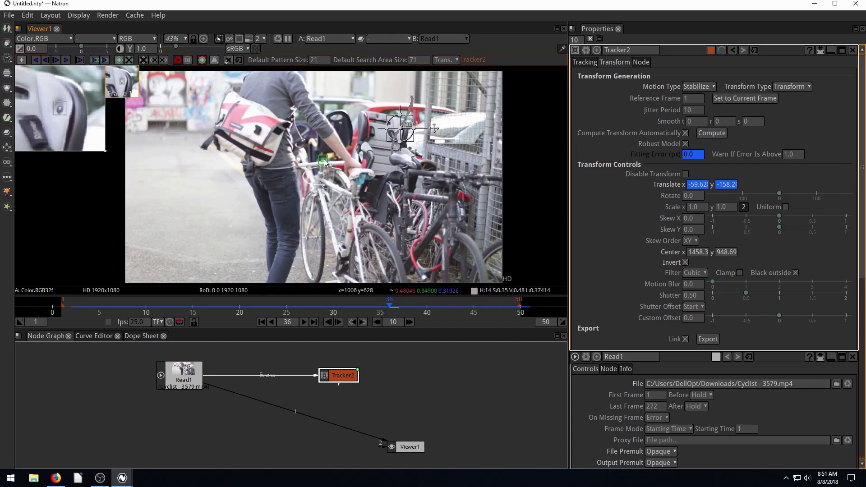
mouse_move(324, 163)
mouse_down()
mouse_move(309, 211)
mouse_move(337, 176)
mouse_move(568, 141)
mouse_up()
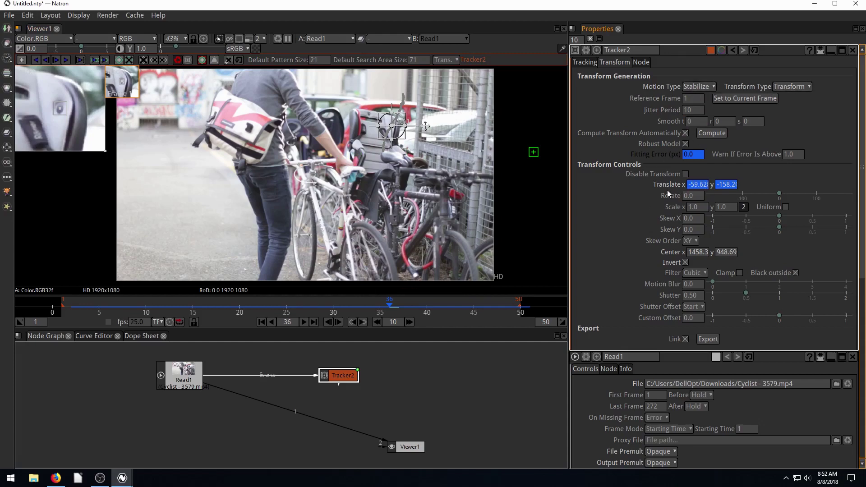
click(697, 185)
Step back through the stabilized footage from frame 35 to frame 31
scroll(628, 189, down, 1)
scroll(547, 210, up, 2)
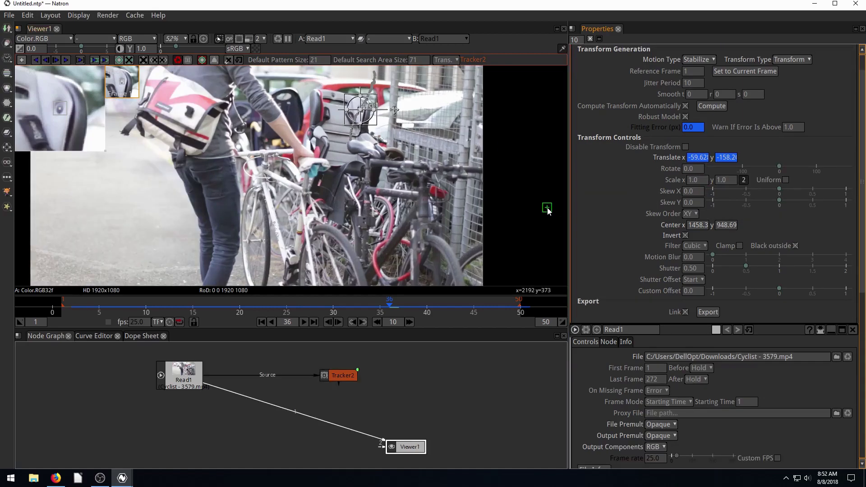
click(327, 321)
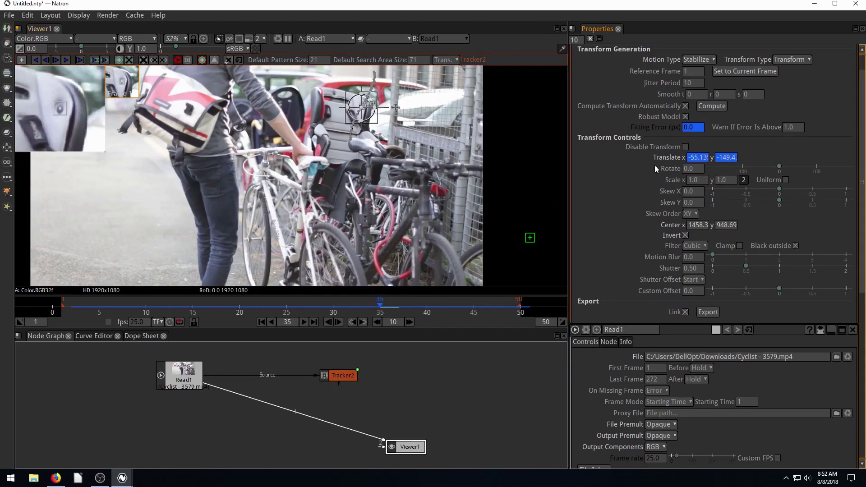
click(329, 320)
click(329, 320)
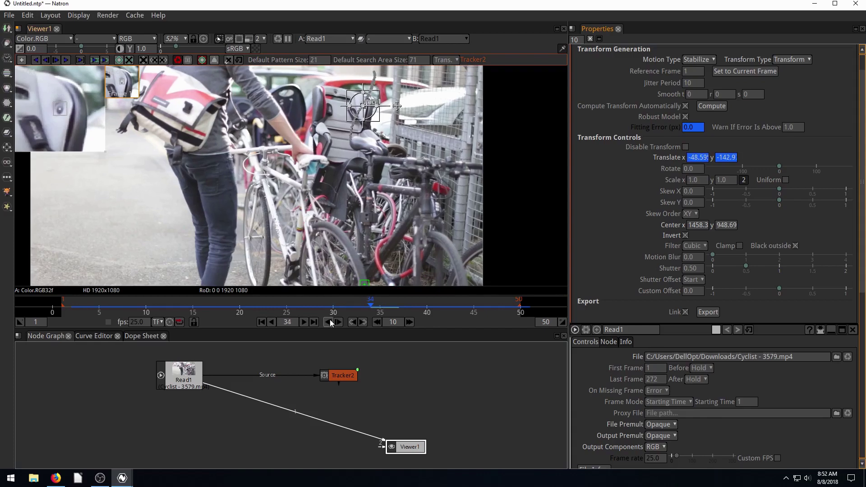
click(330, 320)
click(329, 321)
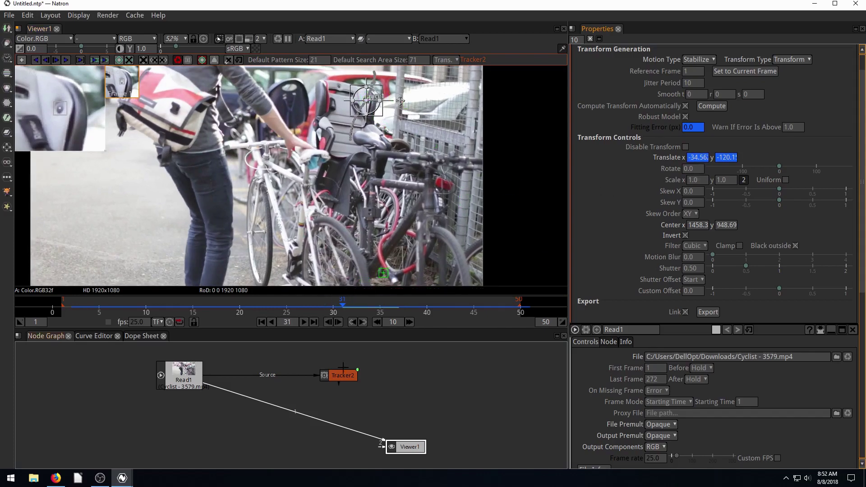
Return to frame 1 and export a Transform node from Tracker2's stabilization
drag(343, 367, 348, 362)
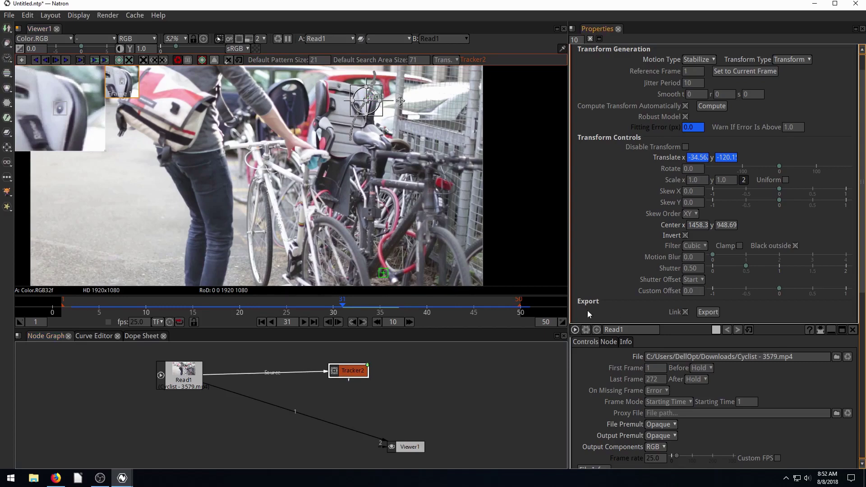
click(260, 322)
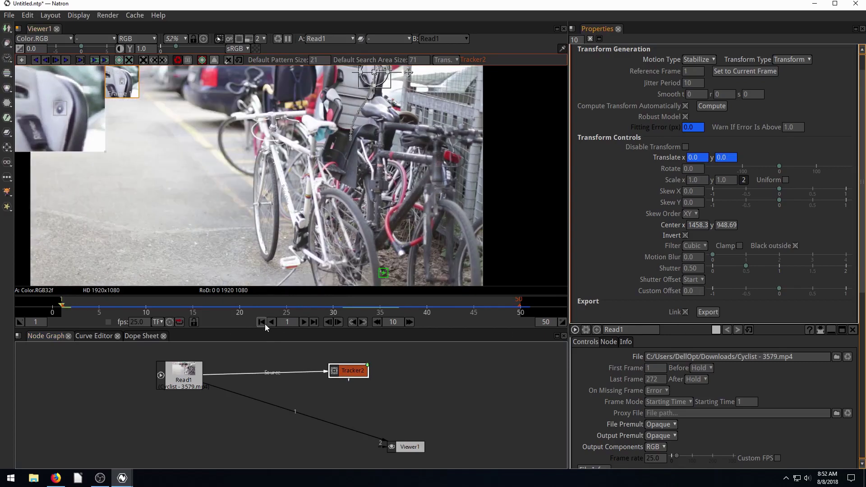
click(711, 313)
Open Transform1's settings and advance to frame 5, showing translate 0.2354, -3.035
drag(429, 372, 441, 385)
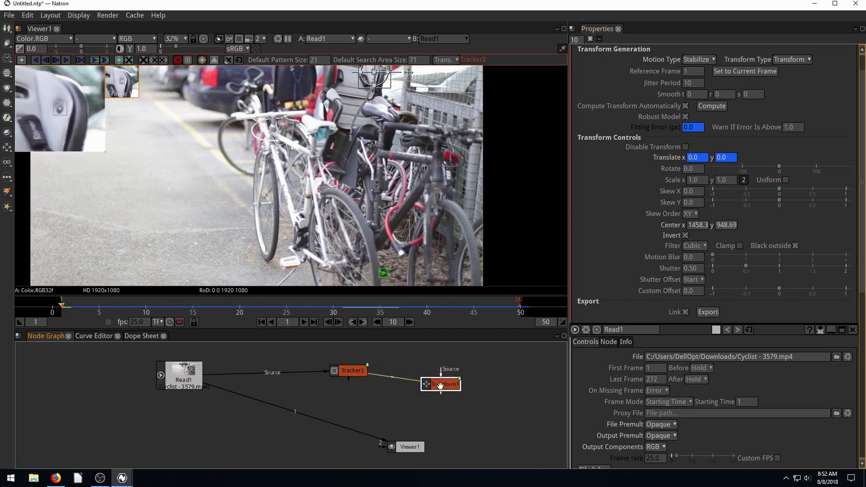
scroll(439, 386, up, 4)
scroll(290, 409, down, 2)
scroll(316, 411, up, 2)
double_click(332, 420)
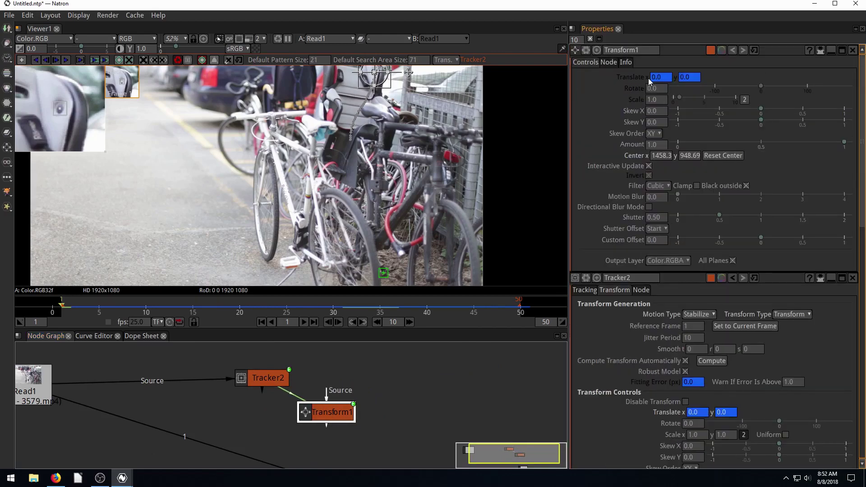
double_click(340, 319)
double_click(340, 319)
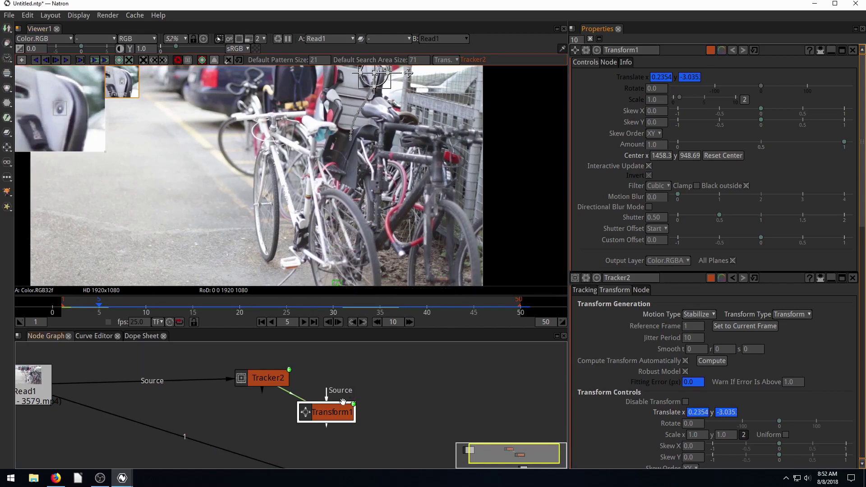
Tidy the node graph by moving Transform1 and Read1, then select Read1
scroll(343, 401, down, 3)
drag(343, 401, 381, 395)
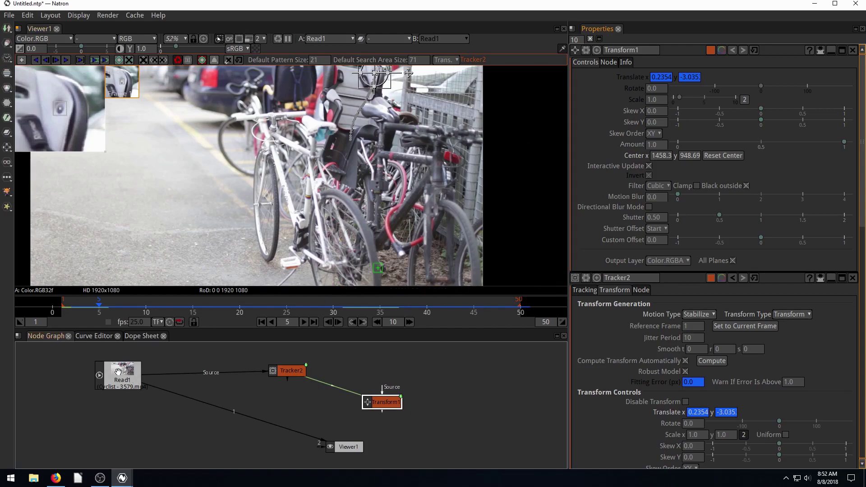
scroll(359, 366, down, 1)
scroll(322, 190, down, 6)
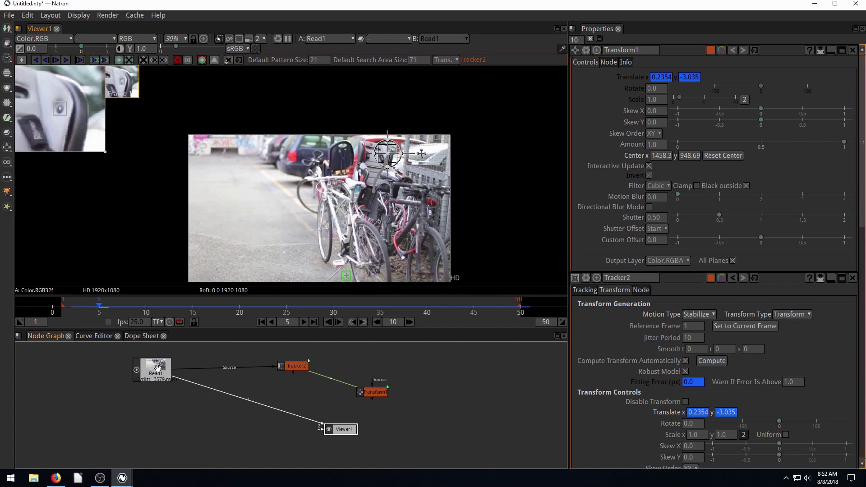
drag(158, 368, 191, 378)
drag(360, 388, 376, 390)
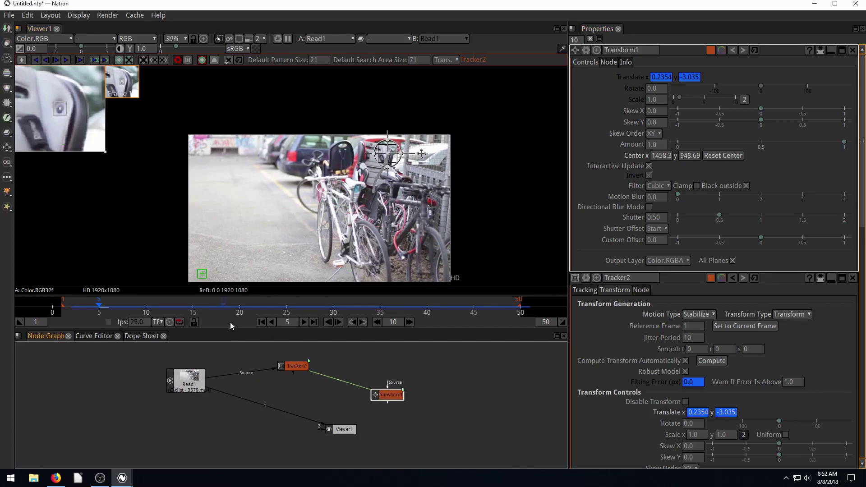
click(183, 386)
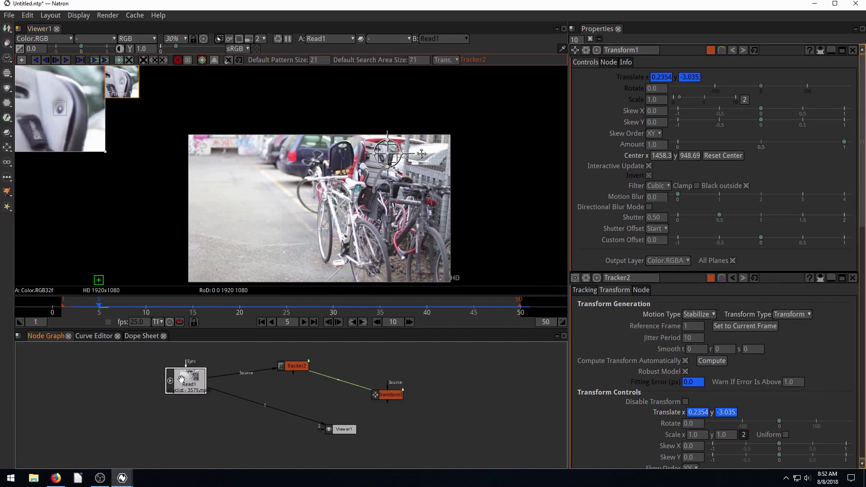
Show the alpha channel and stop playback at frame 5
key(a)
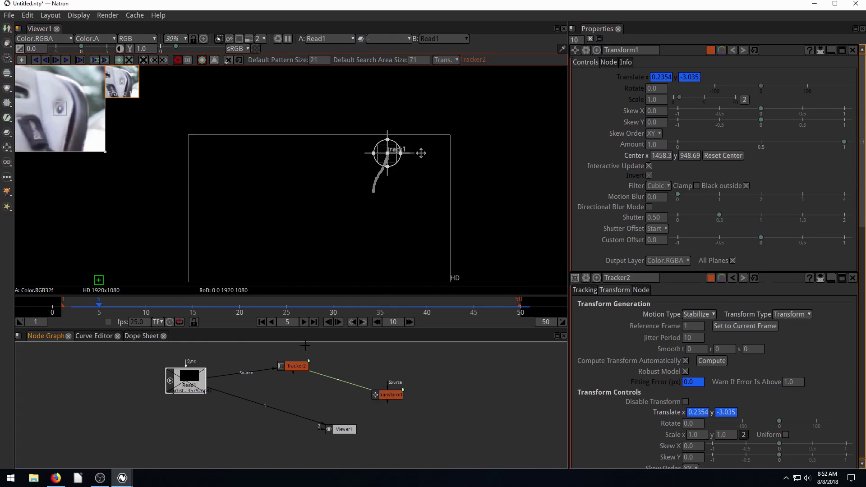
click(303, 322)
scroll(386, 405, down, 2)
scroll(203, 388, up, 3)
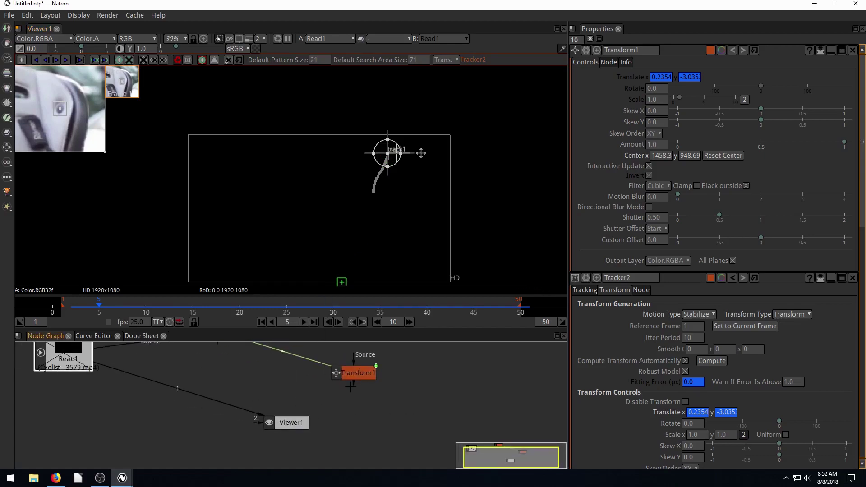
Add a ColorWheel1 node from the Image menu and link it to Transform1
click(6, 29)
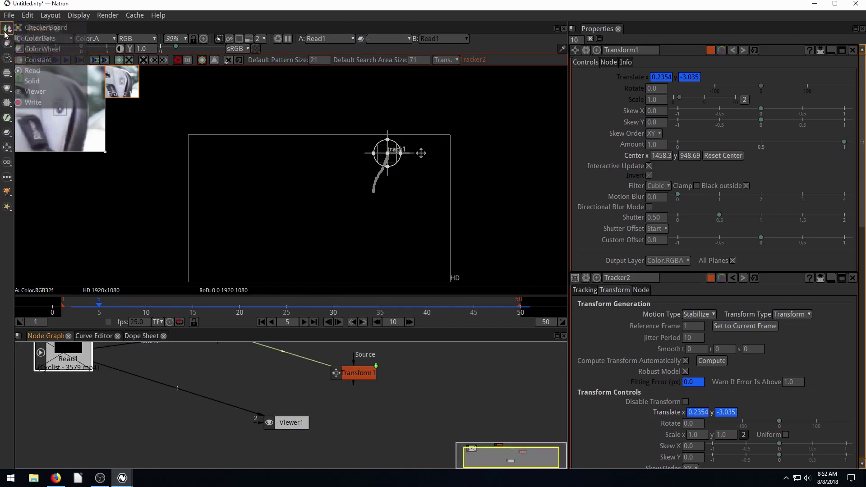
click(36, 50)
drag(60, 391, 113, 403)
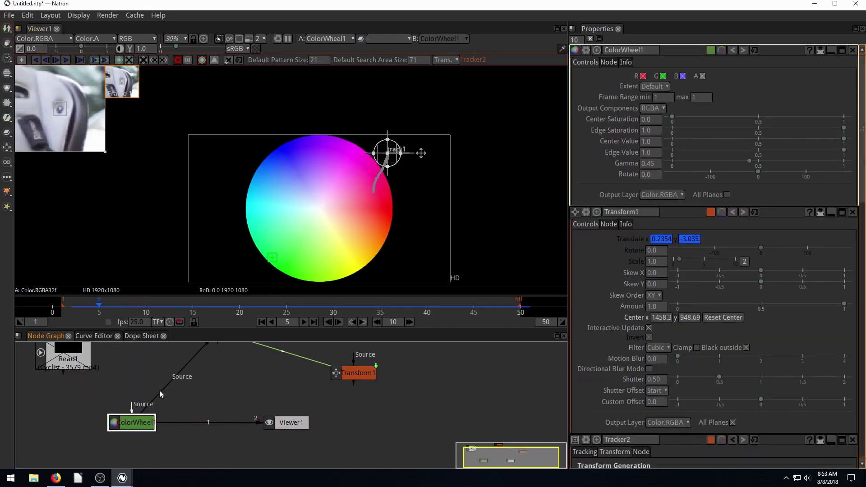
drag(189, 424, 194, 405)
drag(132, 422, 361, 422)
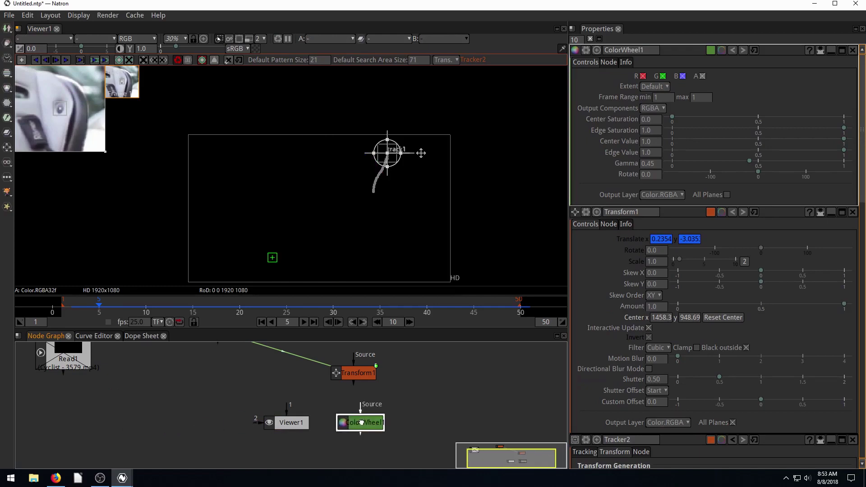
drag(356, 384, 347, 374)
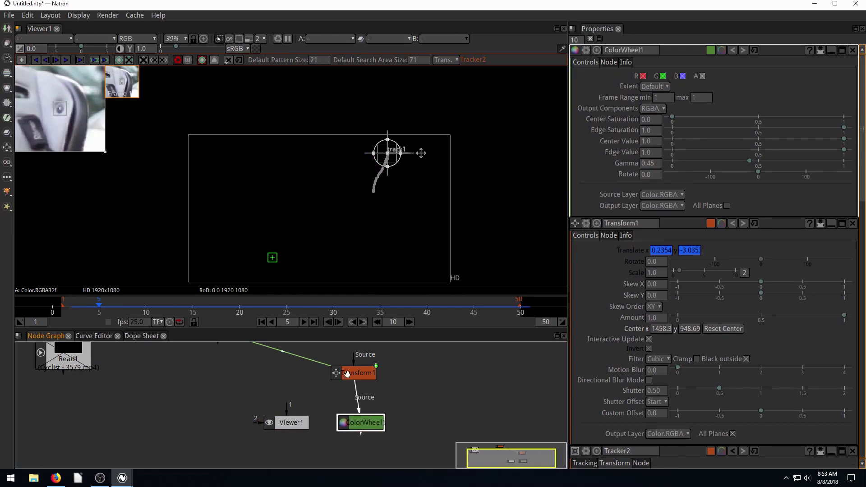
Rearrange Viewer1 and ColorWheel1, view the wheel, and replay from frame 1
drag(283, 423, 284, 436)
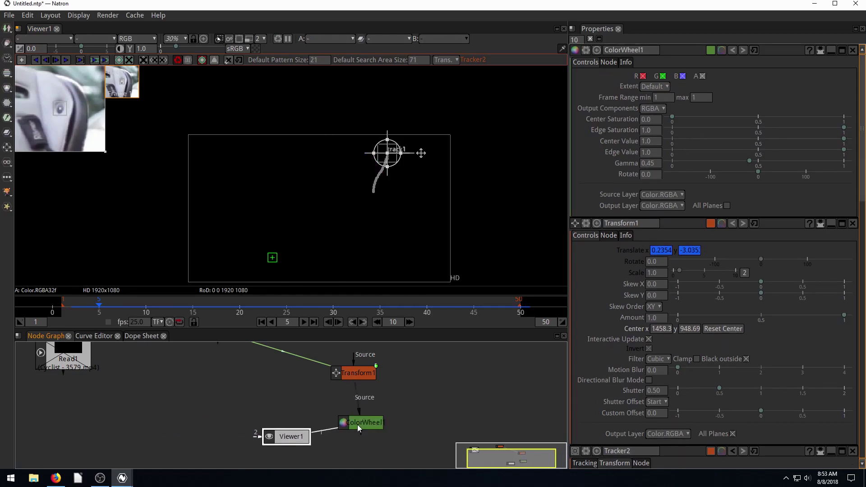
drag(359, 428, 294, 401)
scroll(289, 408, down, 5)
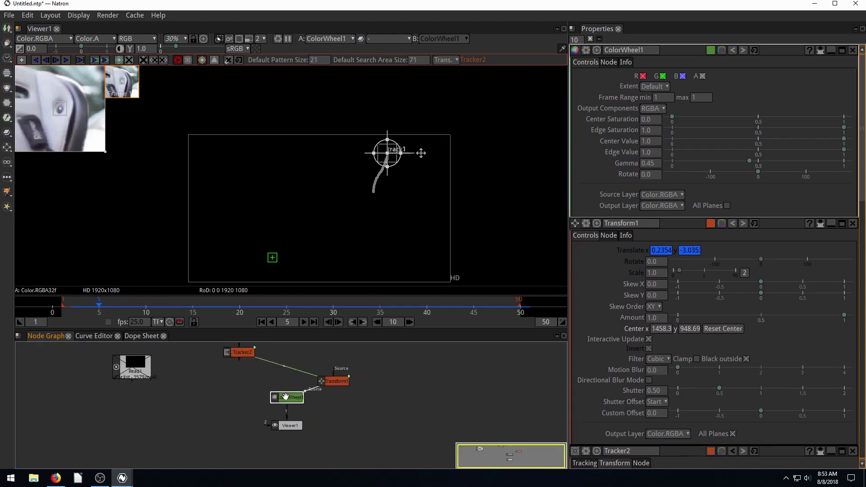
drag(284, 399, 318, 406)
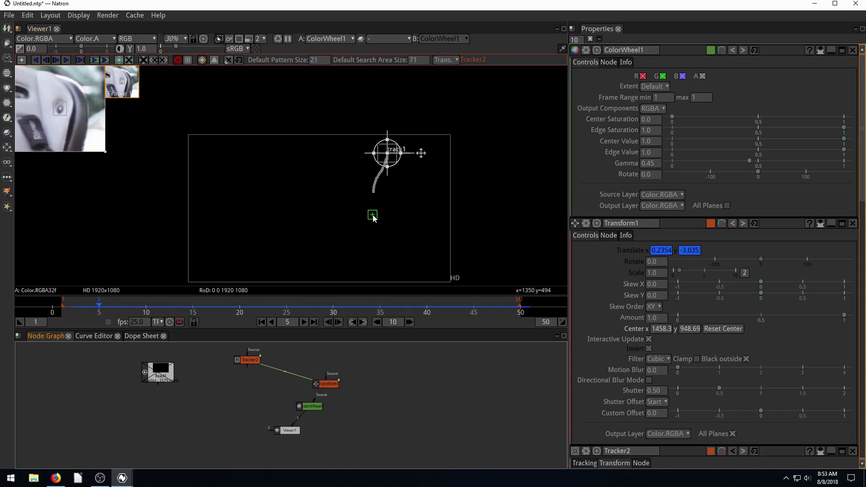
scroll(373, 214, down, 4)
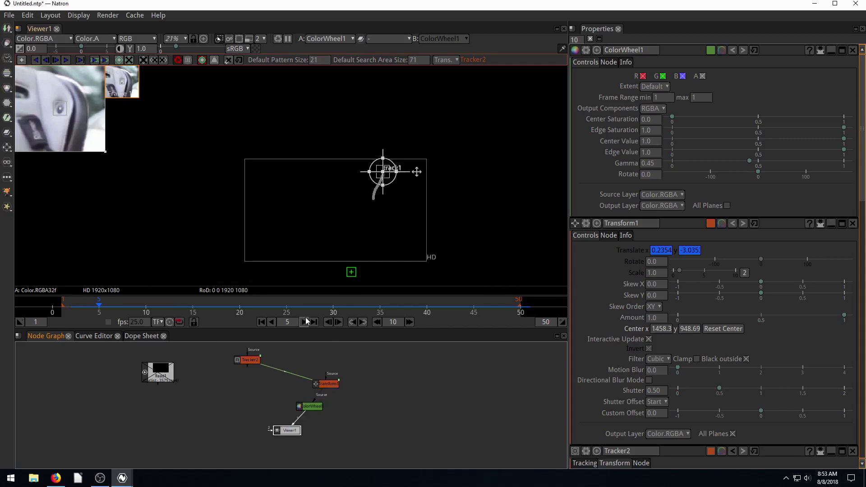
click(262, 322)
click(303, 322)
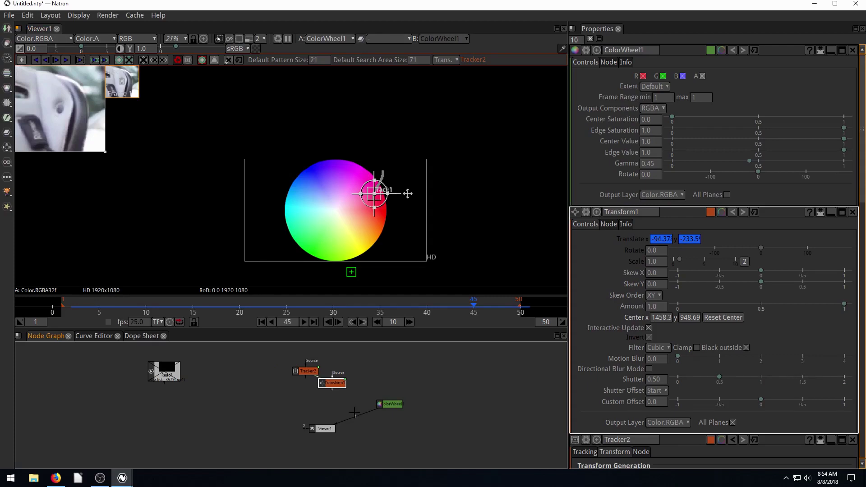
Disconnect ColorWheel1 from Viewer1 and place it above Transform1
drag(388, 405, 345, 361)
scroll(318, 427, up, 2)
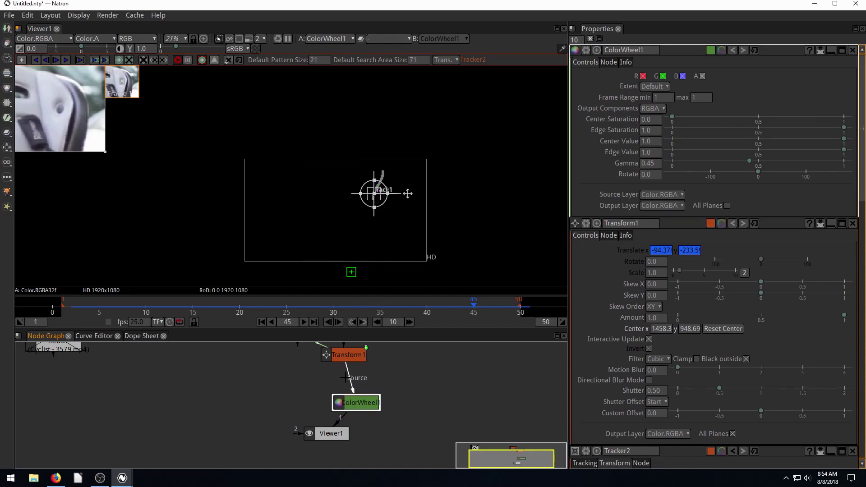
drag(351, 420, 372, 393)
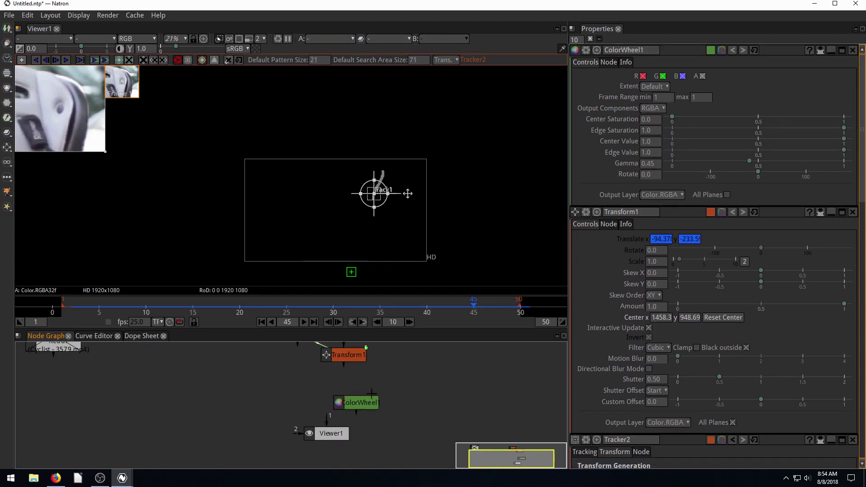
scroll(303, 398, down, 3)
drag(331, 415, 348, 365)
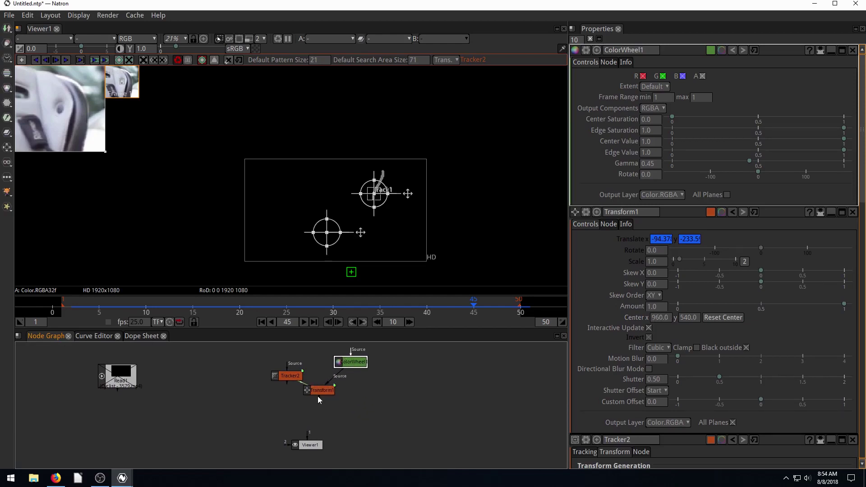
View Transform1 in Viewer1 and play the wheel, stopping at frame 35 (translate -55.13, -149.4)
drag(314, 441, 309, 444)
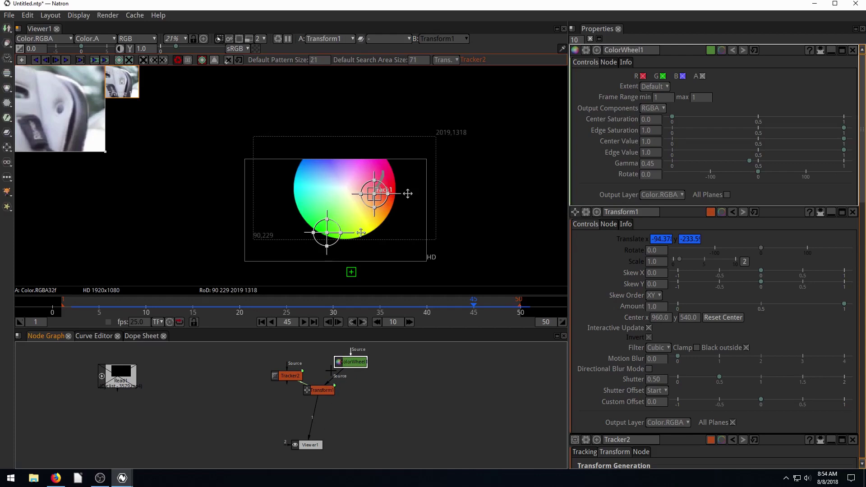
click(304, 321)
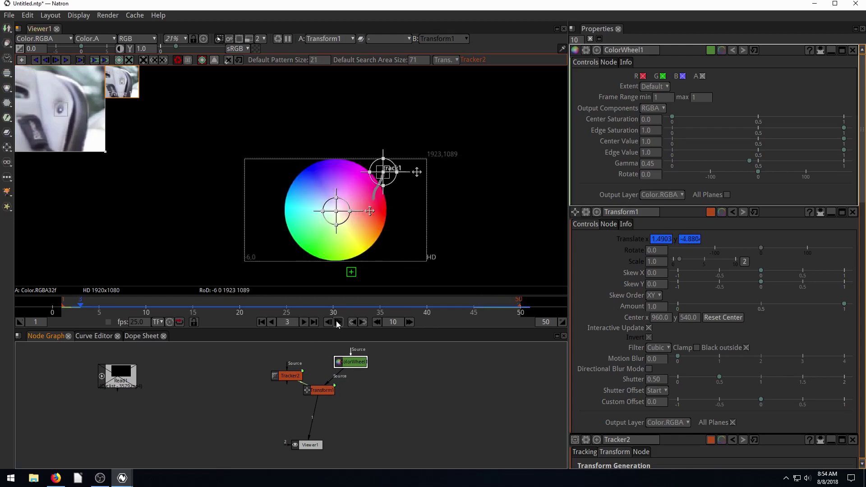
click(305, 321)
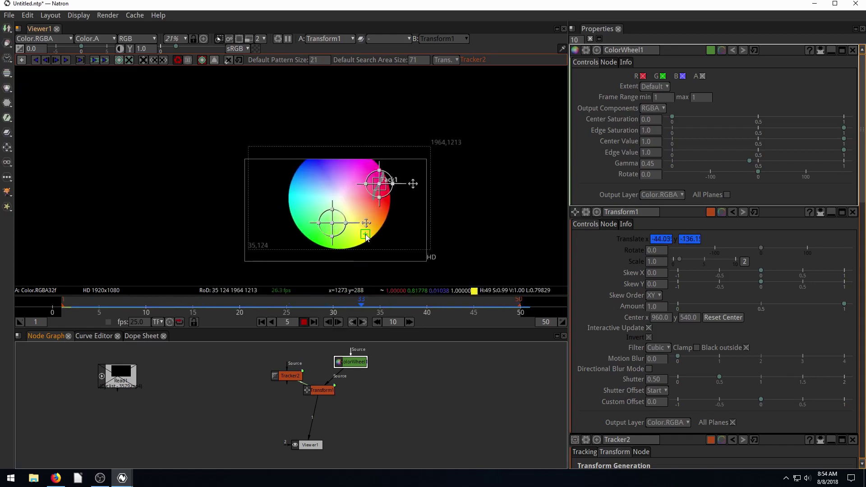
click(304, 322)
mouse_move(379, 185)
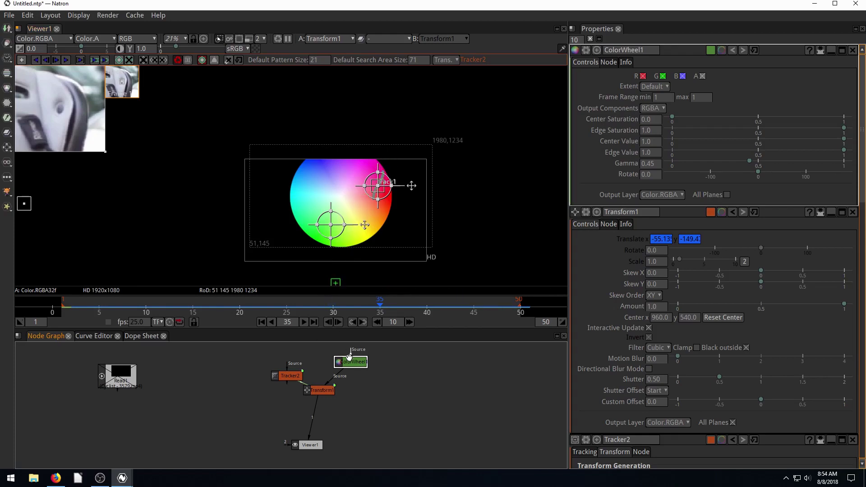
drag(348, 356, 405, 366)
Delete ColorWheel1 and connect Read1's cyclist footage to Transform1's Source input
key(Delete)
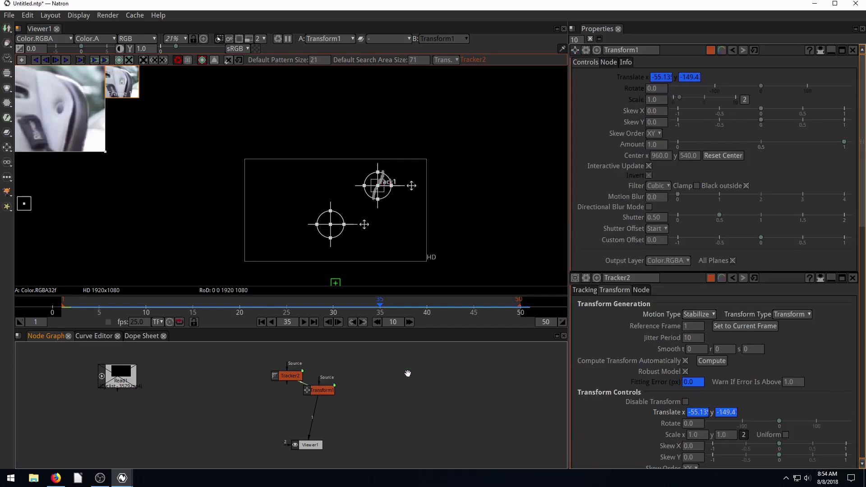
click(117, 380)
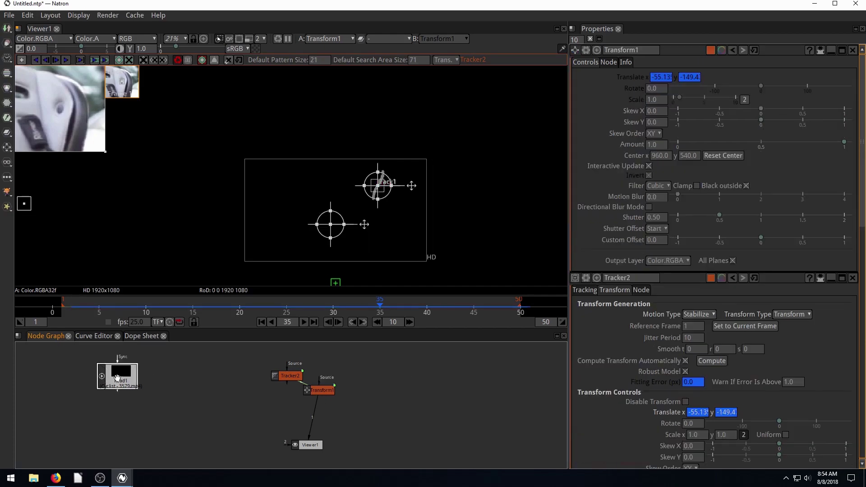
drag(117, 378, 373, 370)
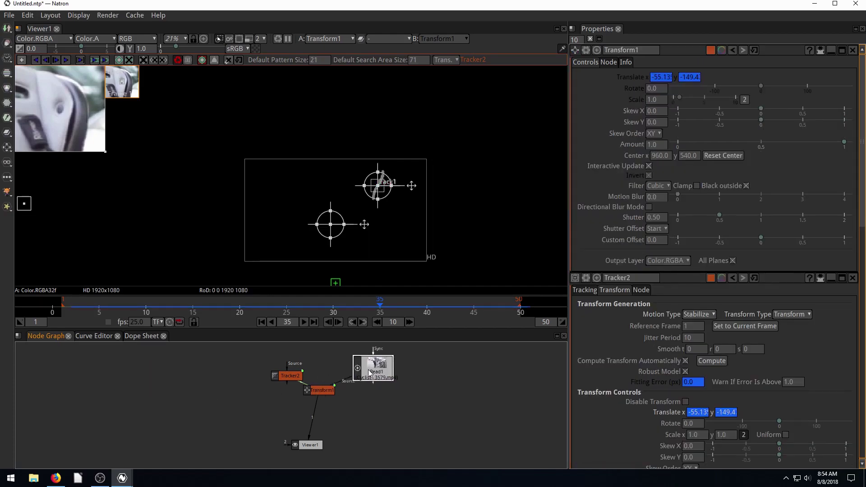
drag(322, 390, 349, 408)
drag(375, 366, 371, 366)
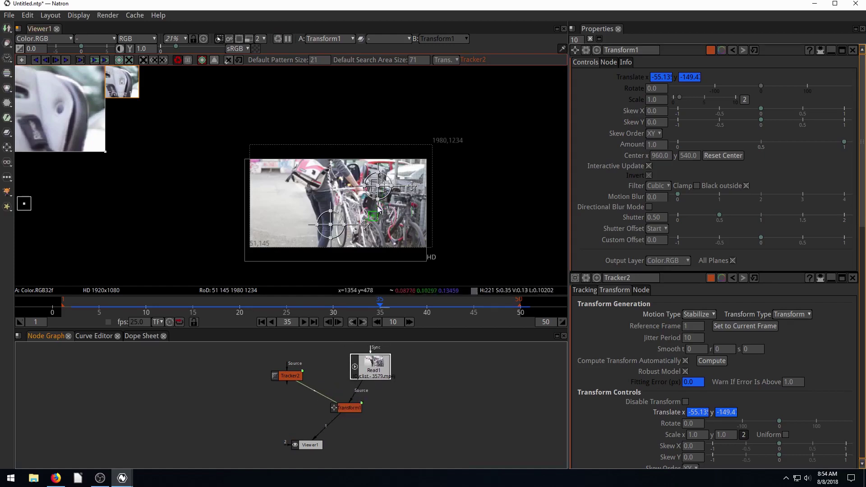
scroll(385, 187, up, 8)
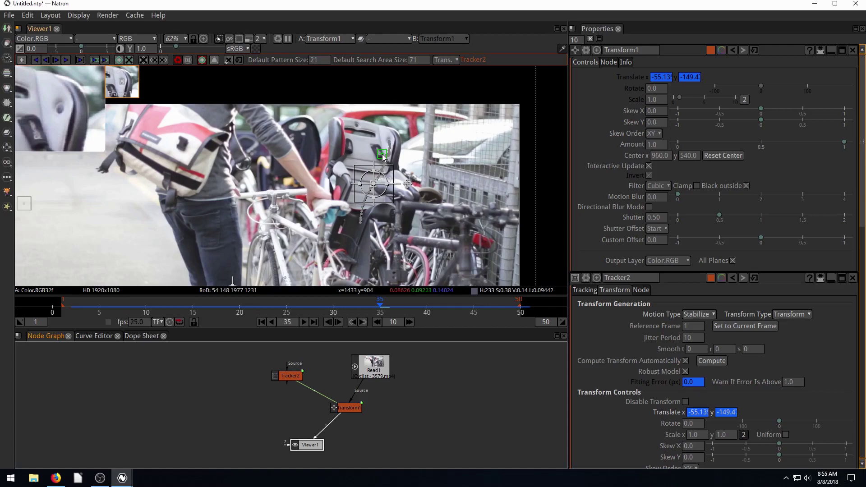
Play the stabilized clip, recentre the viewer, and stop at frame 34
click(303, 322)
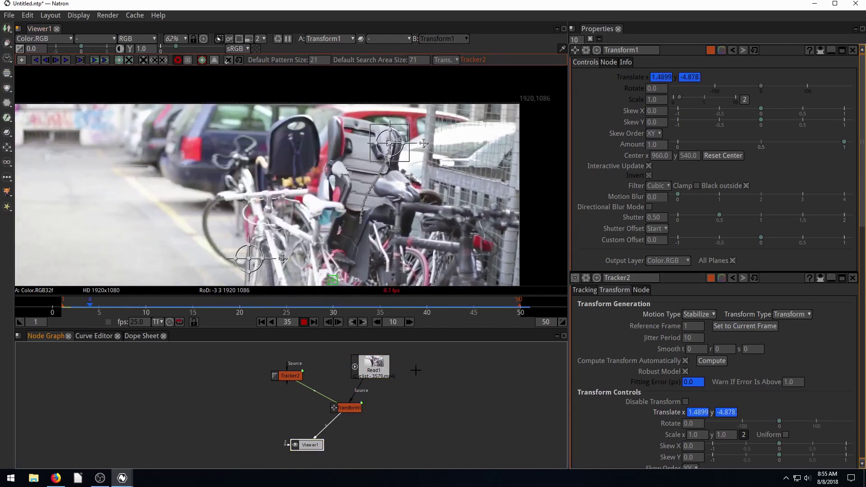
click(304, 321)
scroll(298, 195, down, 4)
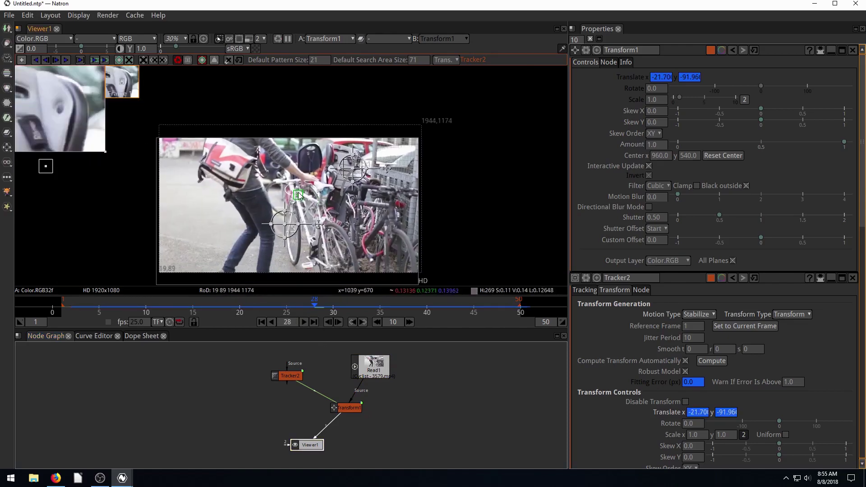
drag(298, 195, 333, 188)
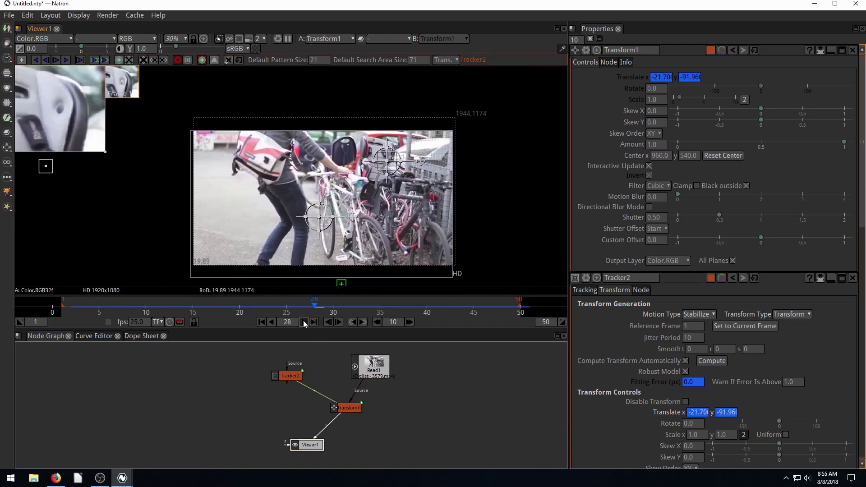
click(304, 322)
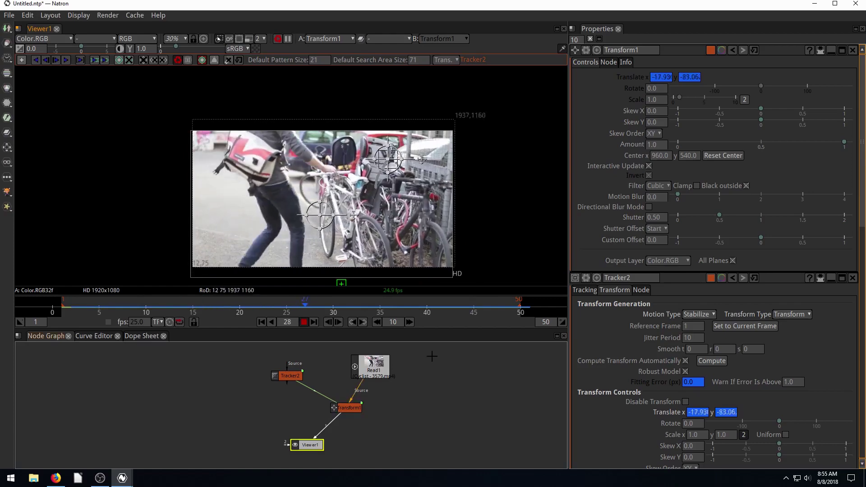
click(304, 322)
scroll(338, 194, up, 5)
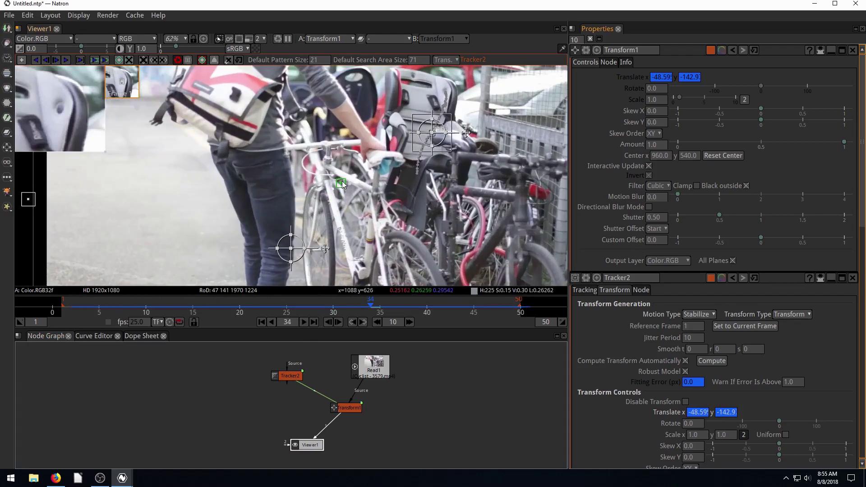
scroll(362, 180, up, 1)
scroll(354, 185, up, 1)
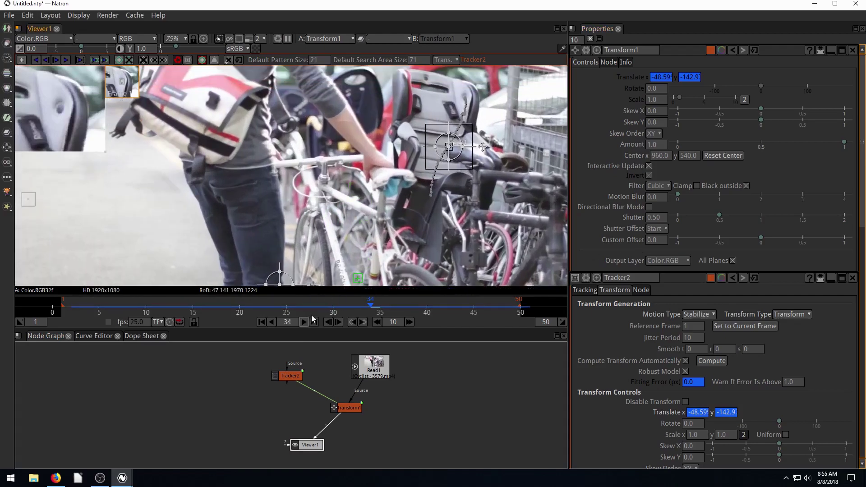
Replay the stabilized clip from frame 1, stop at frame 42, and move Viewer1 right
click(304, 322)
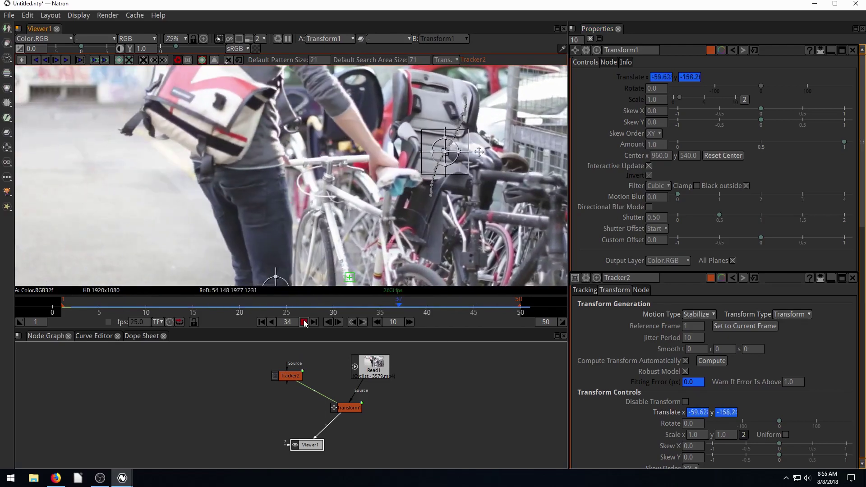
click(304, 322)
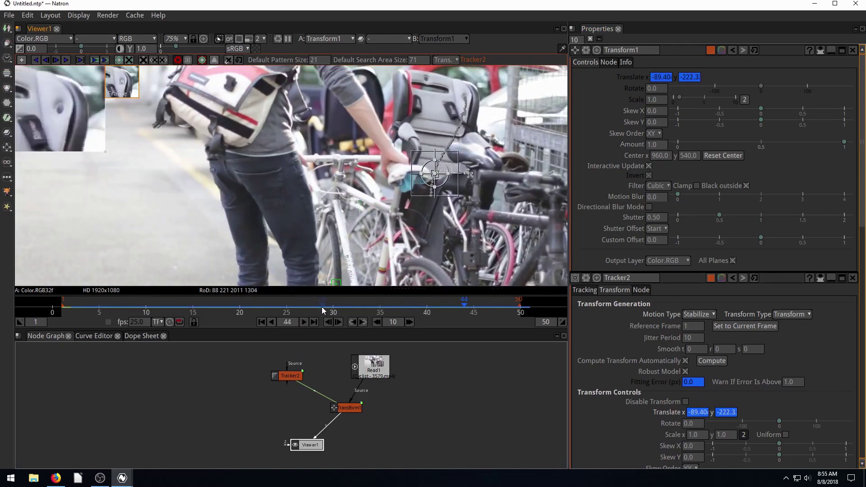
click(302, 322)
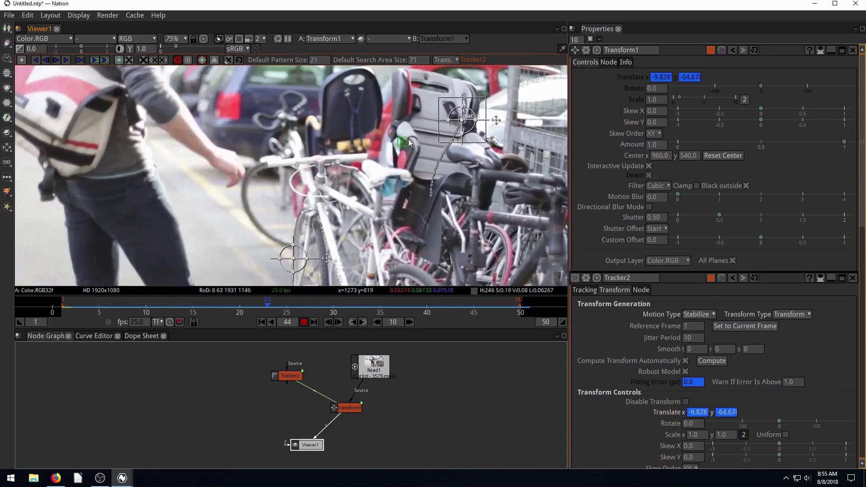
click(304, 322)
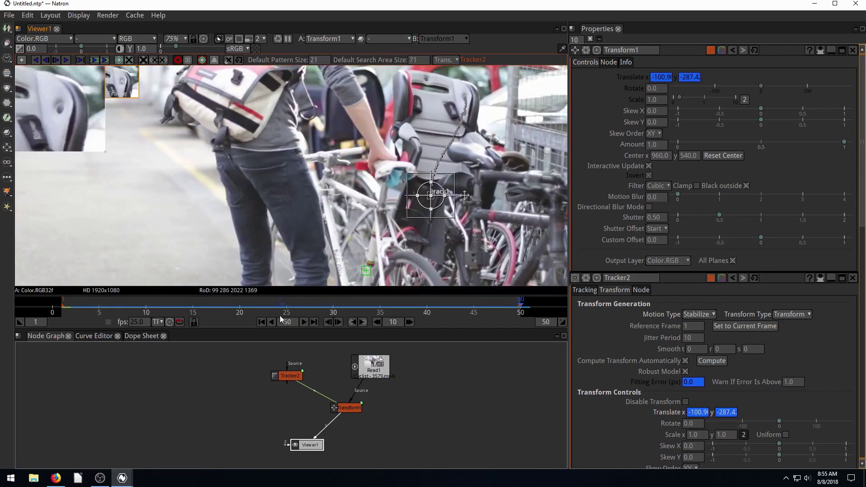
click(260, 322)
click(304, 322)
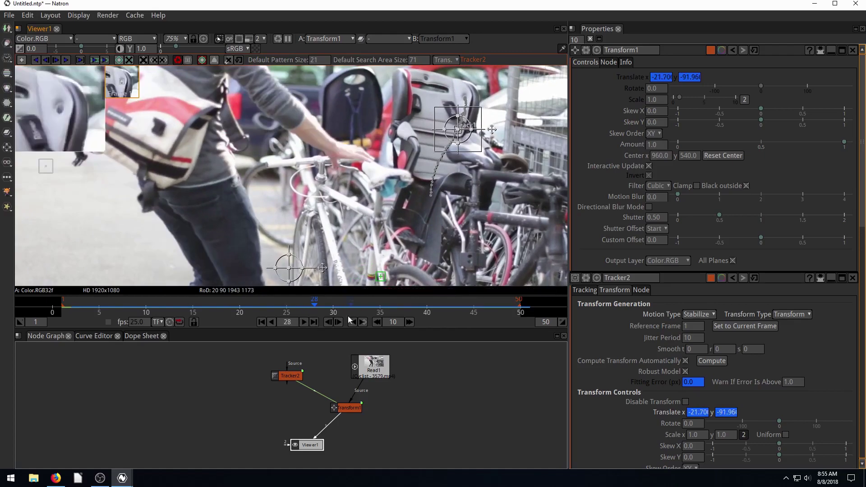
click(303, 322)
click(304, 323)
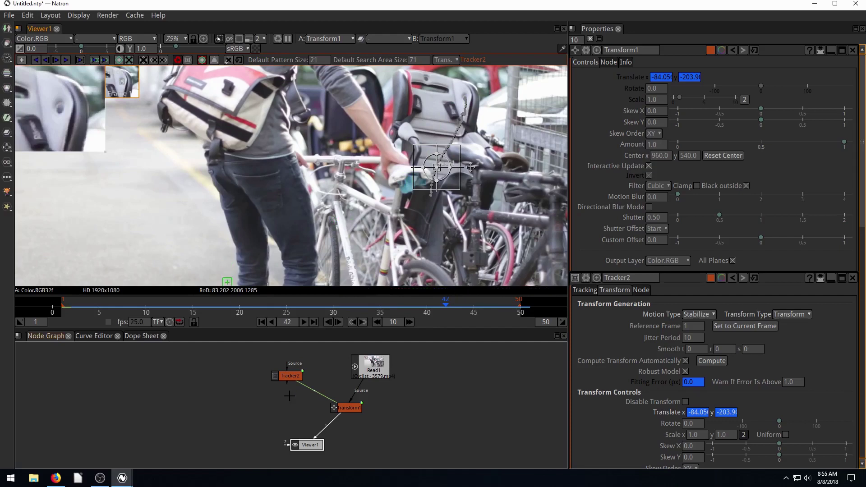
drag(313, 438, 428, 436)
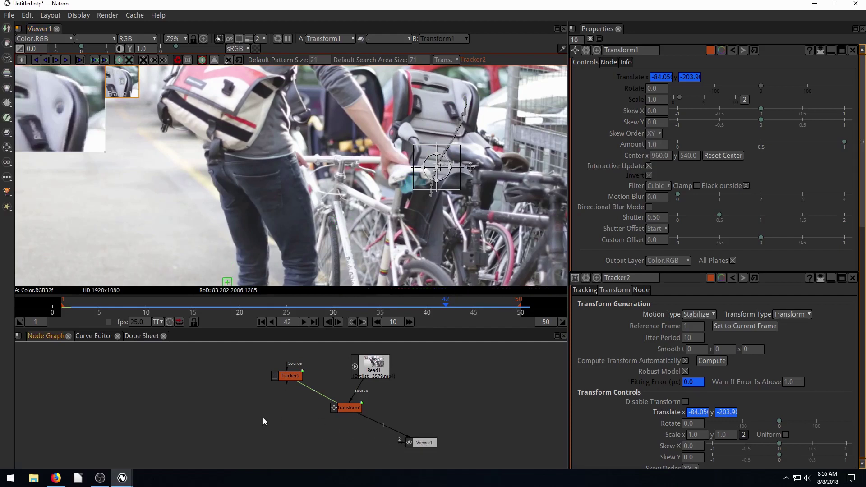
key(Tab)
Create a Viewer2 node via the 'vi' search and connect it under Read1
text(vi)
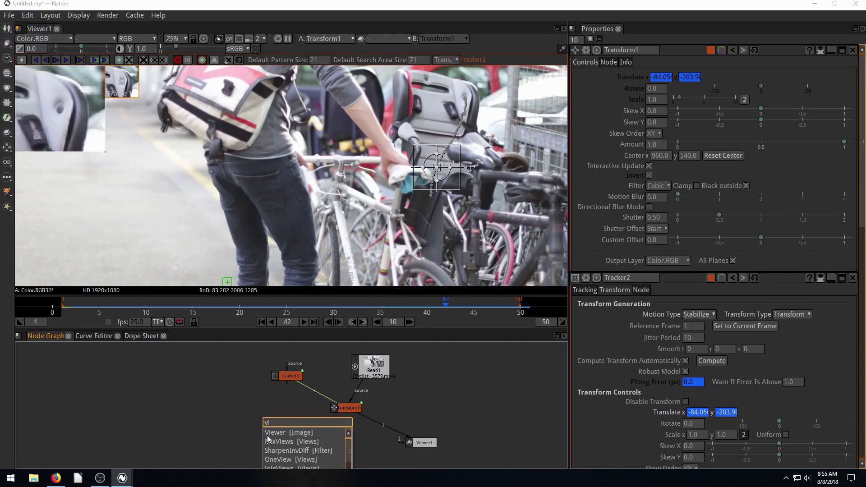
click(268, 436)
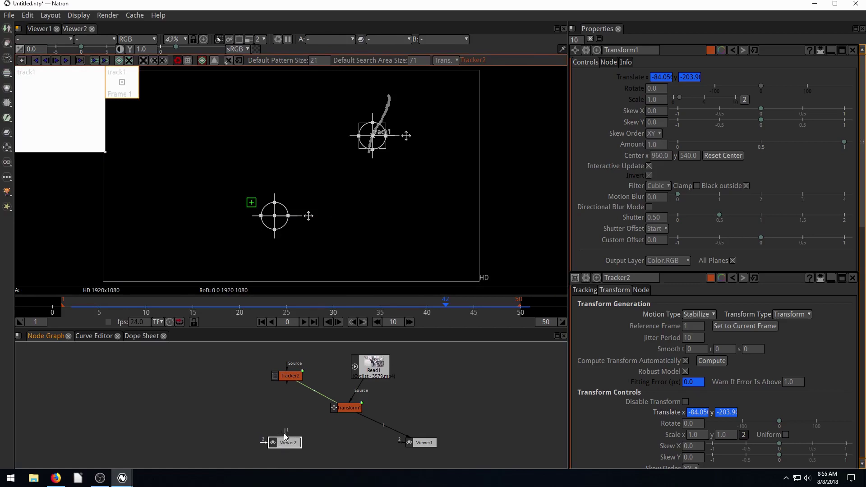
drag(366, 372, 166, 386)
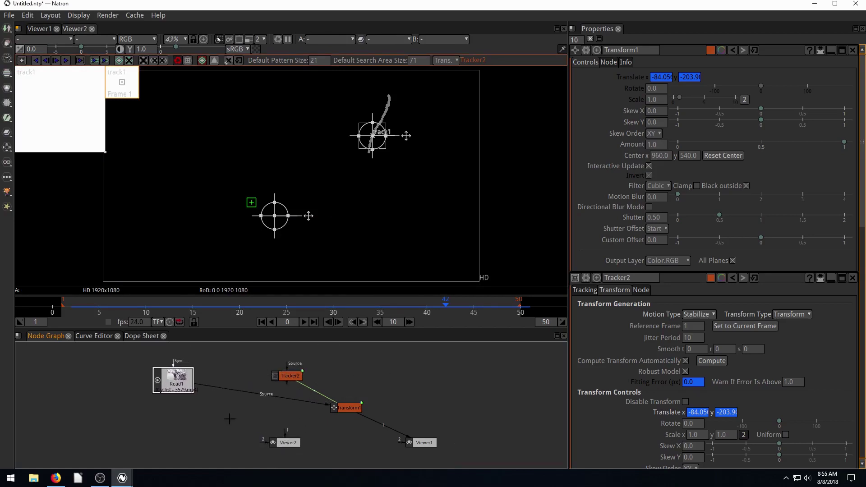
drag(278, 442, 159, 439)
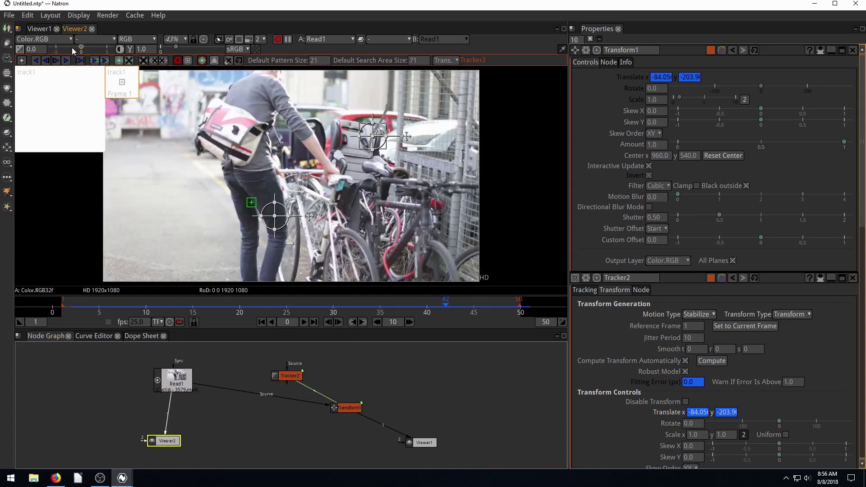
Dock the Viewer2 panel beside Viewer1 to compare original and stabilized footage
drag(74, 29, 560, 27)
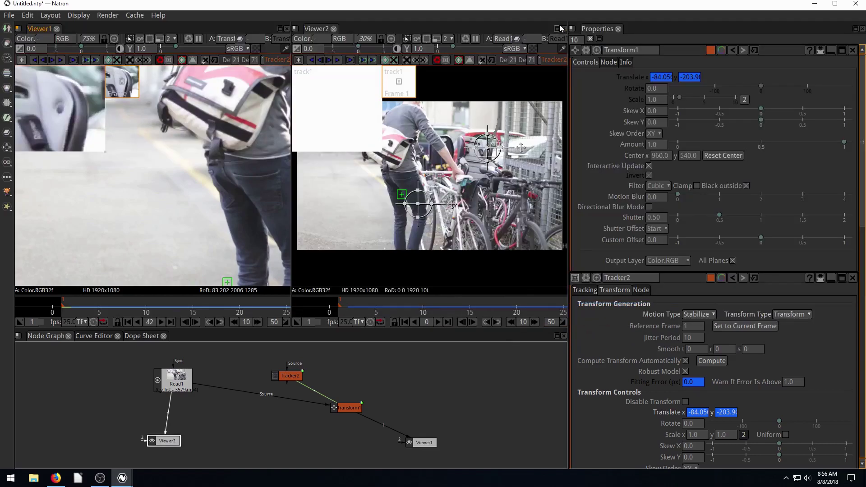
click(195, 175)
scroll(195, 175, up, 4)
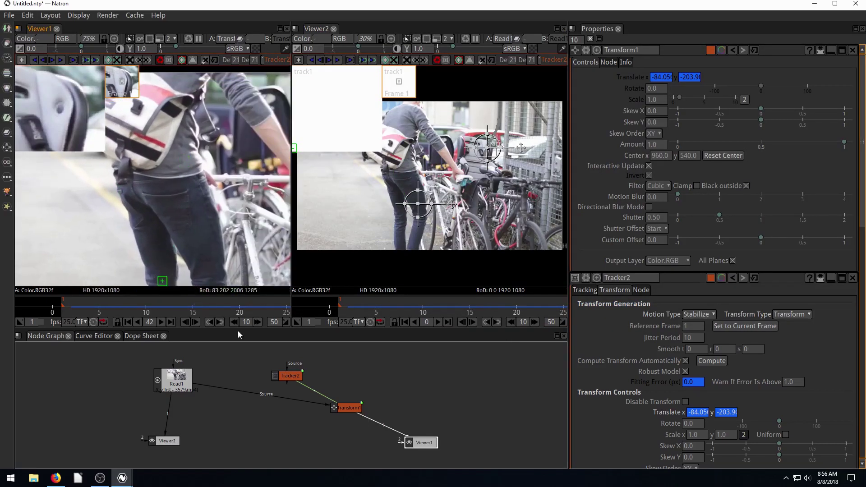
click(127, 322)
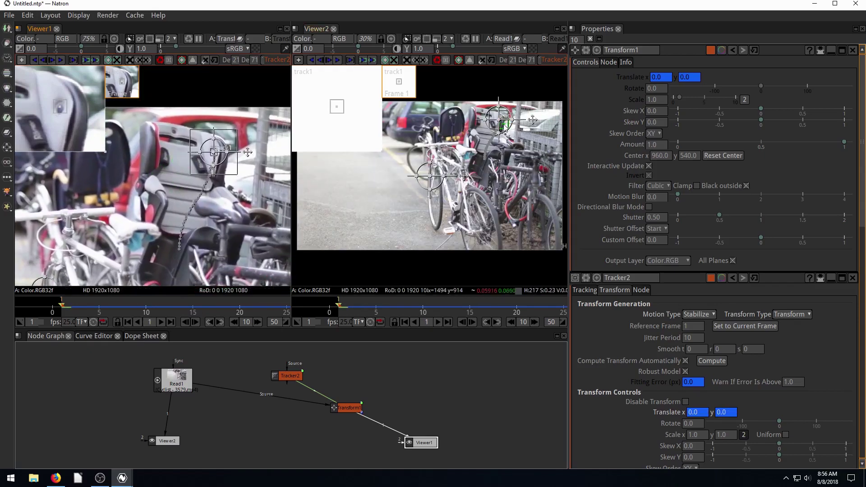
scroll(520, 138, up, 10)
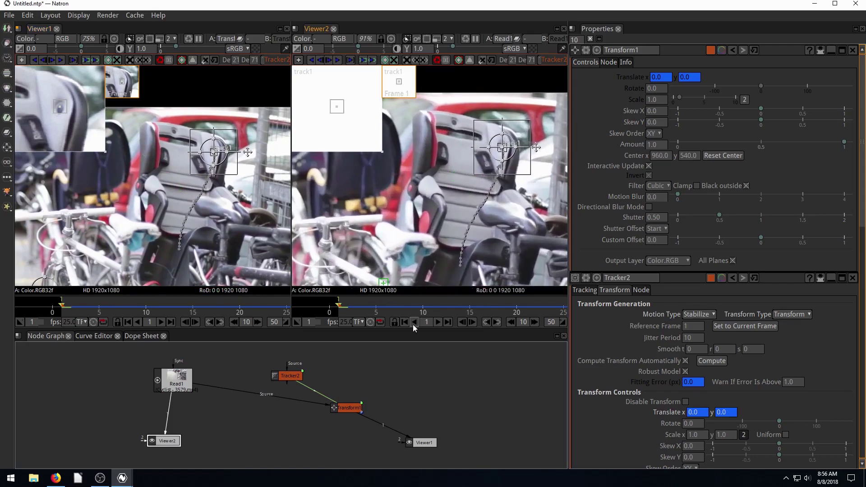
click(160, 321)
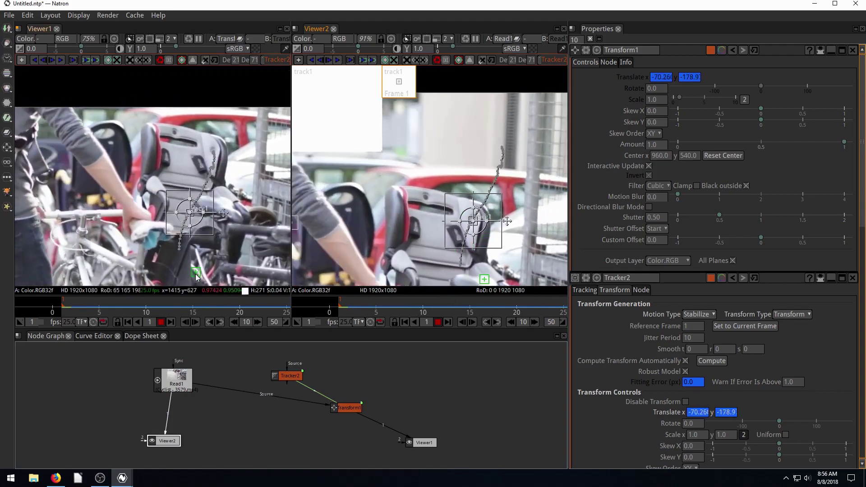
click(161, 324)
scroll(373, 198, down, 6)
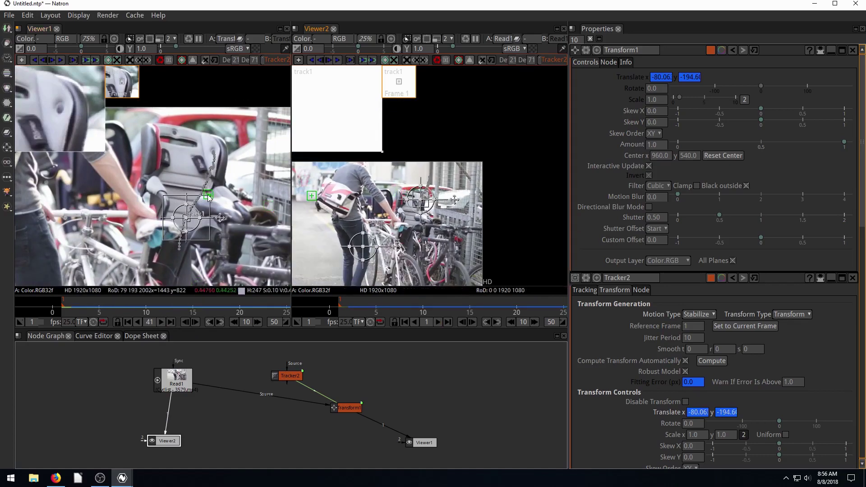
Close Viewer2 and float Viewer1 in a wide window at the upper left
click(334, 28)
drag(174, 376, 193, 371)
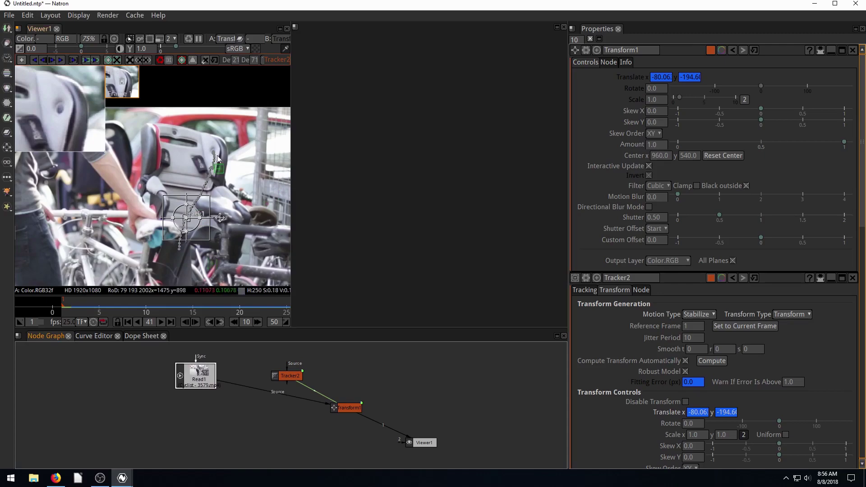
click(280, 30)
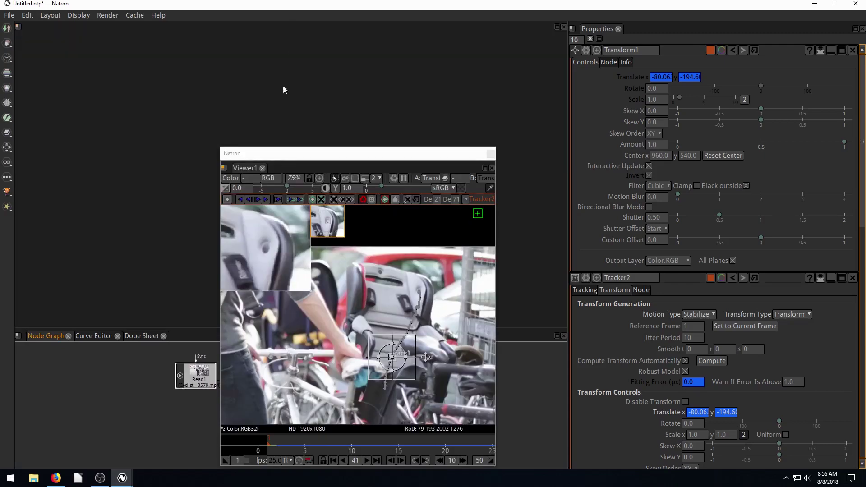
drag(425, 154, 222, 42)
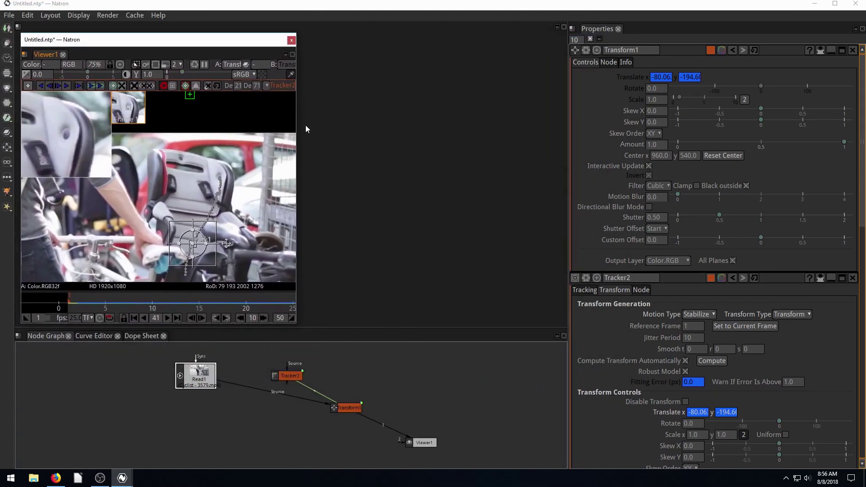
drag(306, 129, 567, 129)
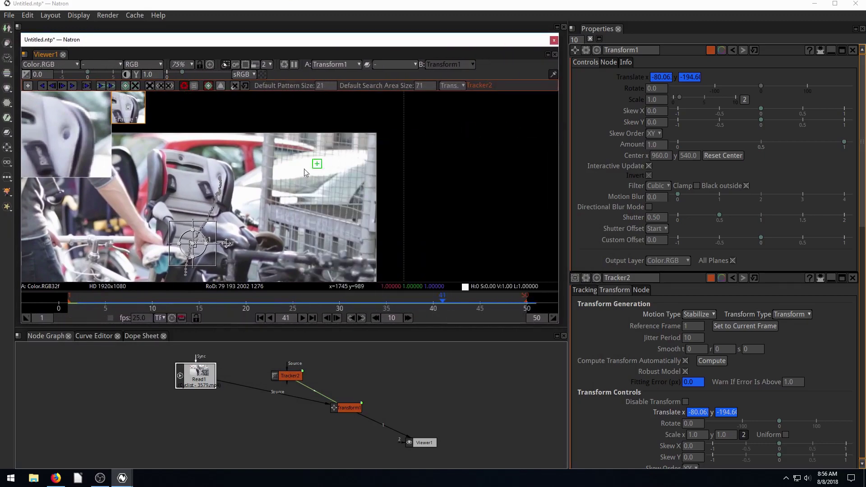
Zoom out and play the stabilized clip, stopping at frame 33 to see its black edges
scroll(377, 161, down, 5)
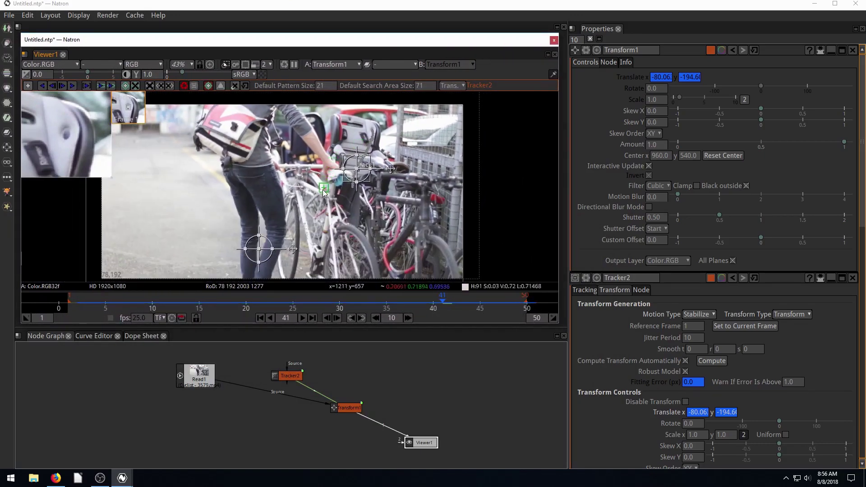
drag(323, 189, 345, 172)
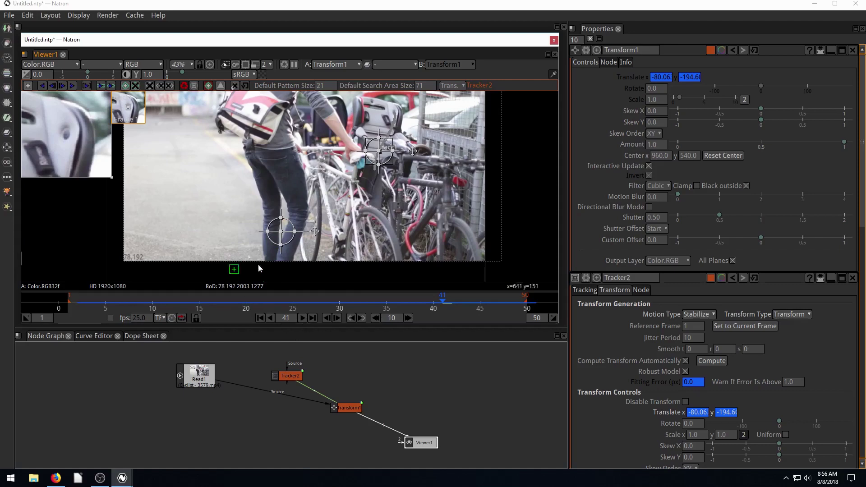
scroll(258, 268, down, 2)
drag(258, 268, 255, 235)
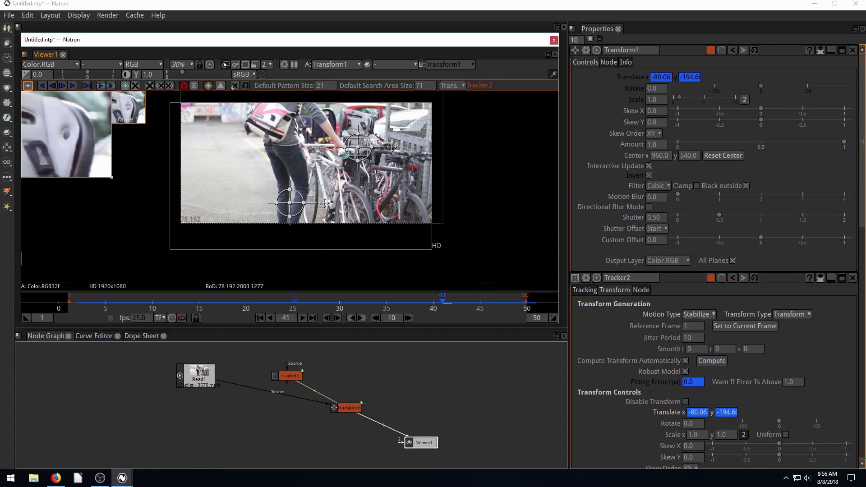
click(301, 317)
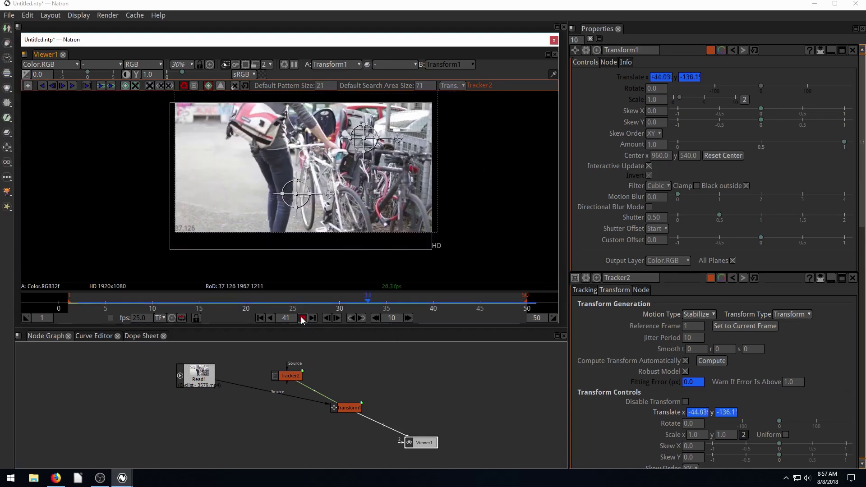
click(302, 318)
drag(412, 442, 440, 442)
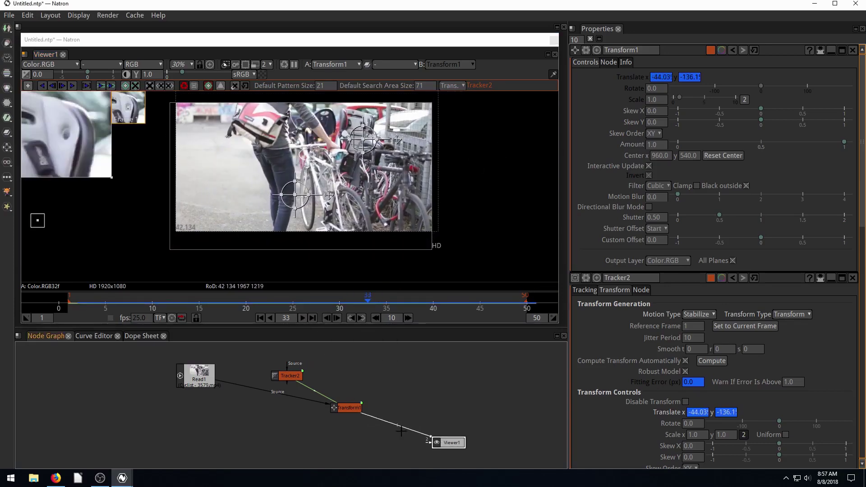
click(348, 409)
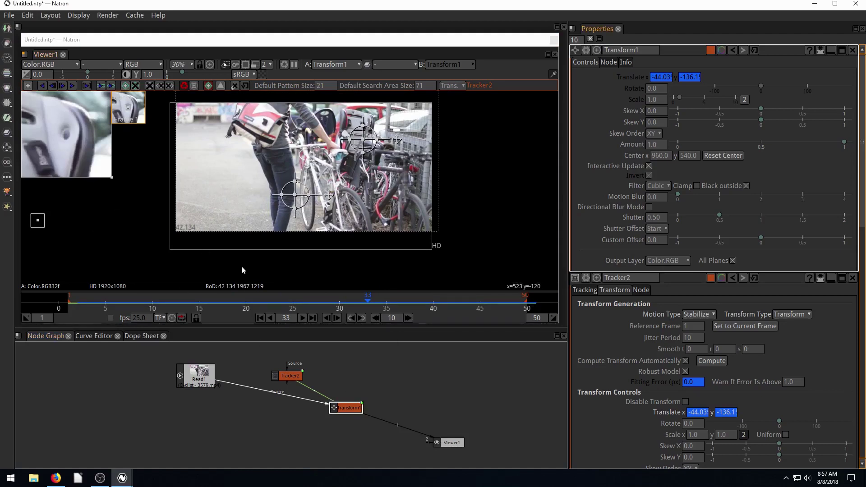
Insert a Crop node between Transform1 and Viewer1
click(410, 401)
key(Tab)
text(Viewercrop)
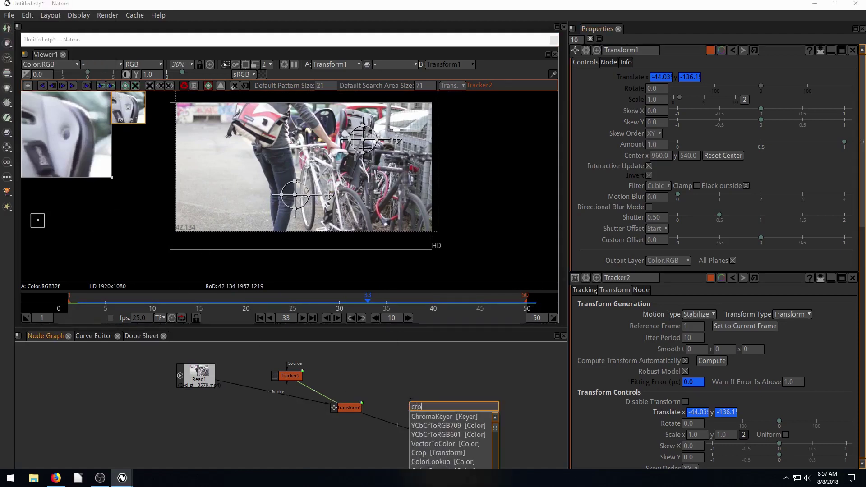
key(Return)
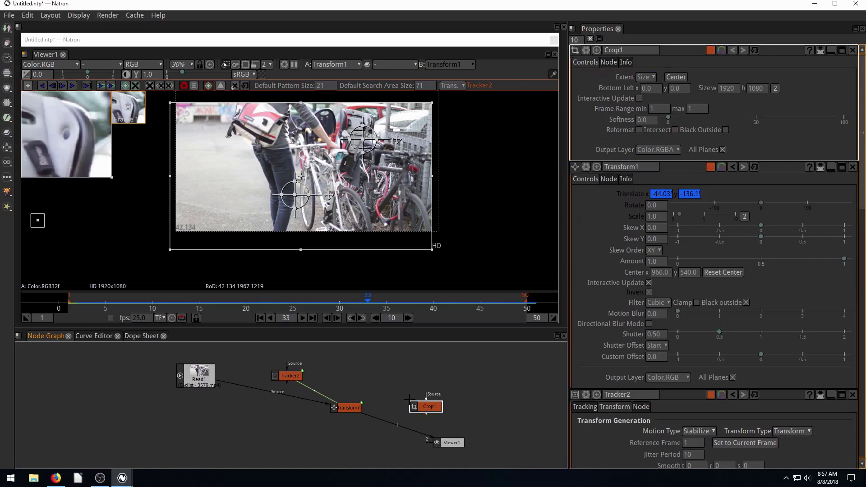
drag(422, 407, 391, 425)
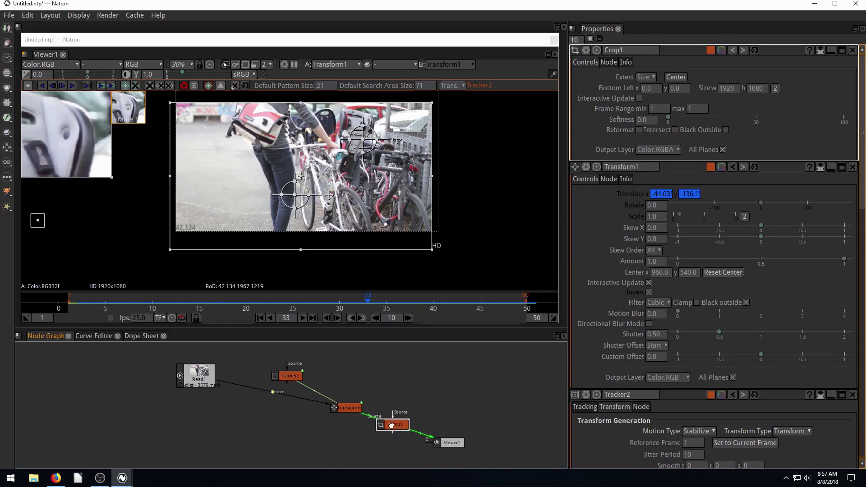
drag(391, 425, 405, 421)
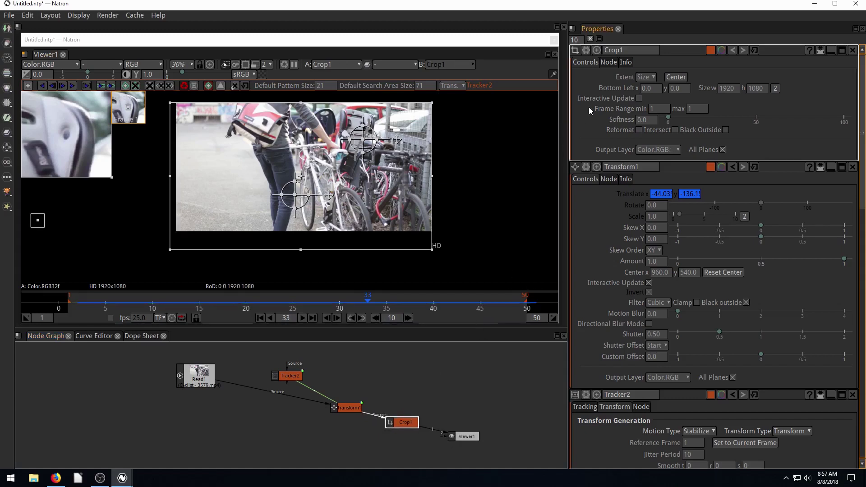
Pull the crop's bottom edge to y 162 and left edge to x 129, then play to check
click(655, 88)
scroll(649, 90, down, 3)
scroll(608, 134, up, 3)
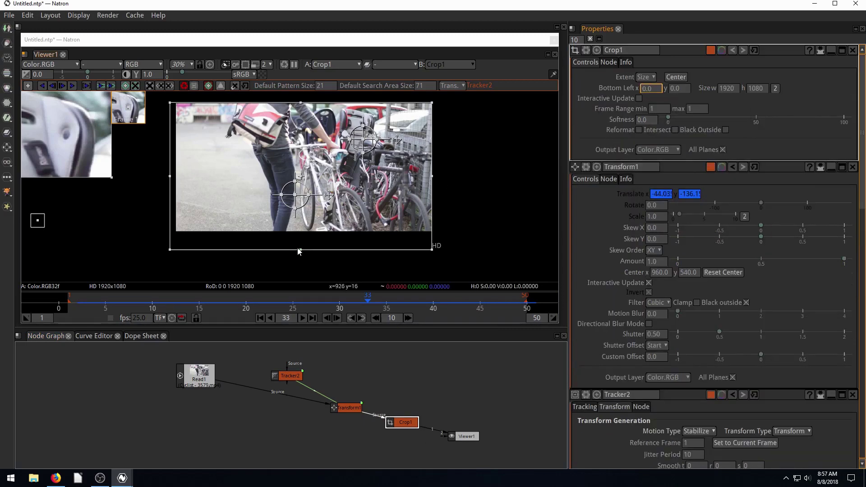
drag(300, 250, 299, 227)
drag(170, 165, 187, 164)
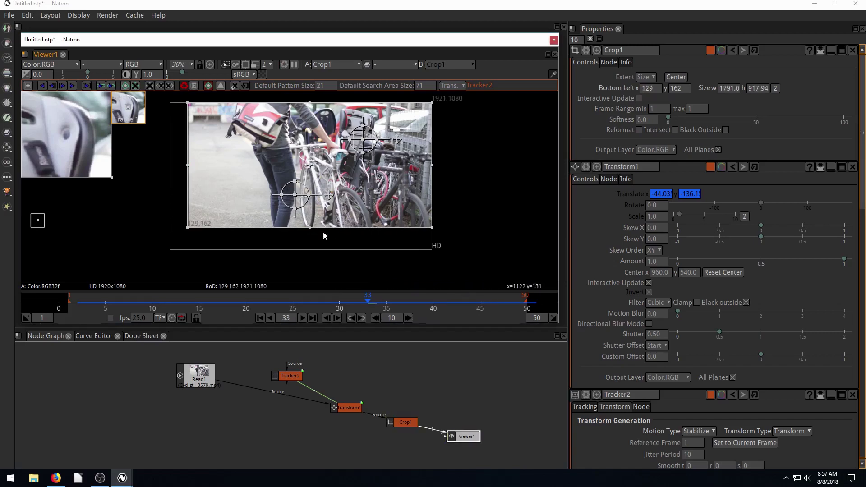
click(303, 318)
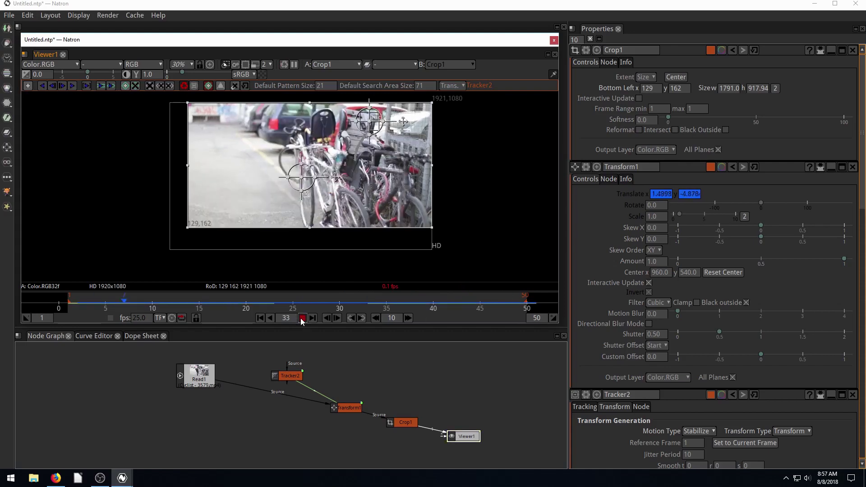
click(302, 318)
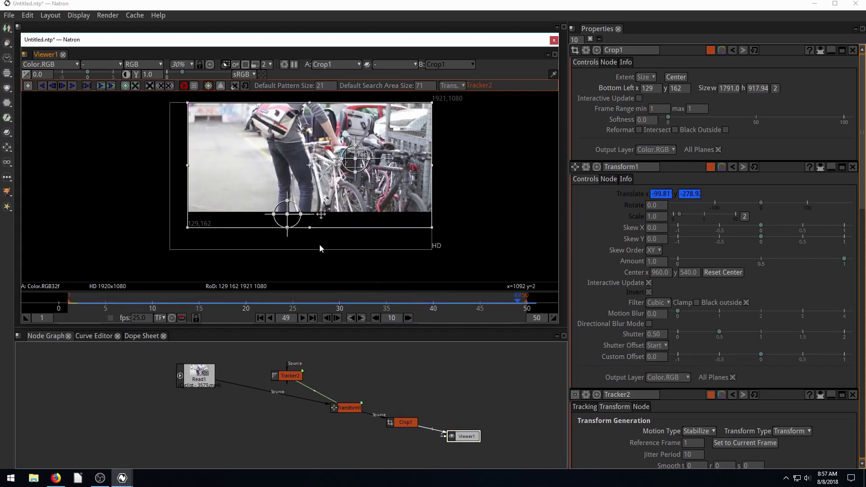
Raise the crop's bottom edge to 301 and replay to confirm the borders are gone
drag(310, 228, 311, 208)
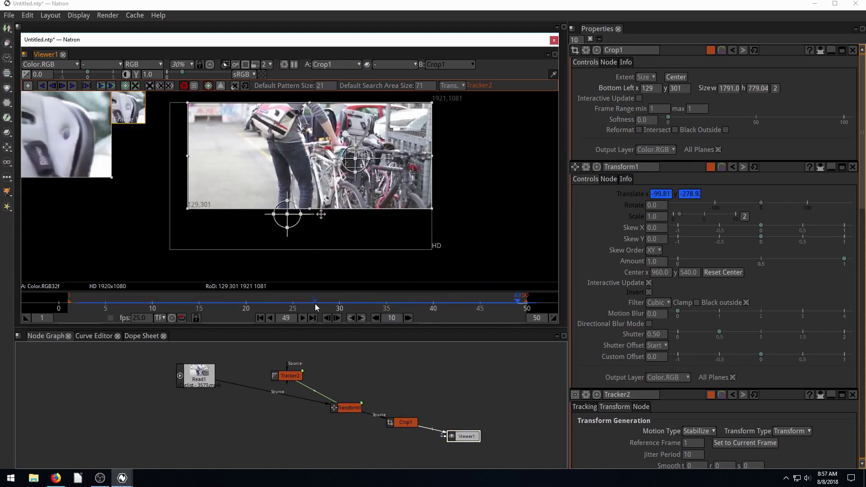
click(302, 317)
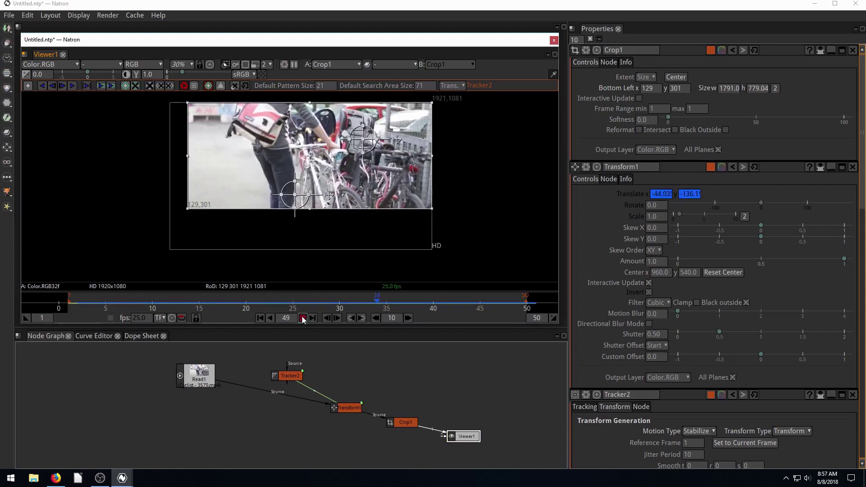
click(302, 318)
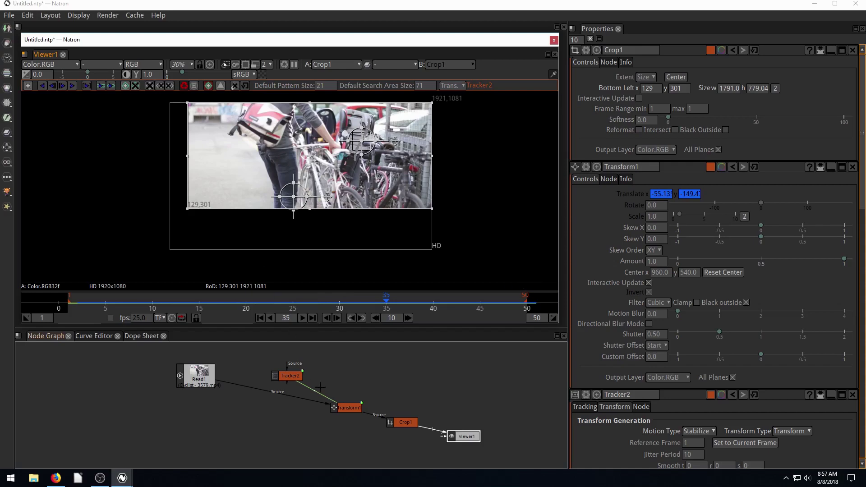
drag(459, 436, 496, 428)
drag(408, 422, 404, 408)
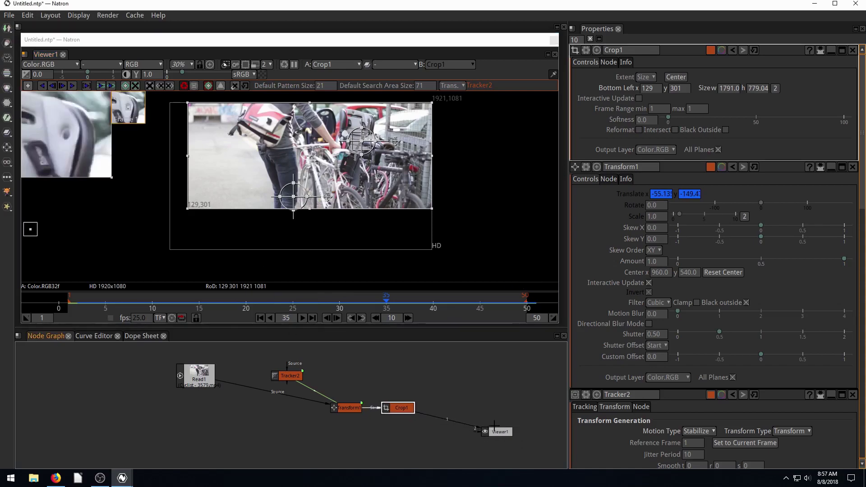
click(405, 407)
Add Transform2 after Crop1 with scale 1.49 and translate -15, -151
key(Tab)
text(tr)
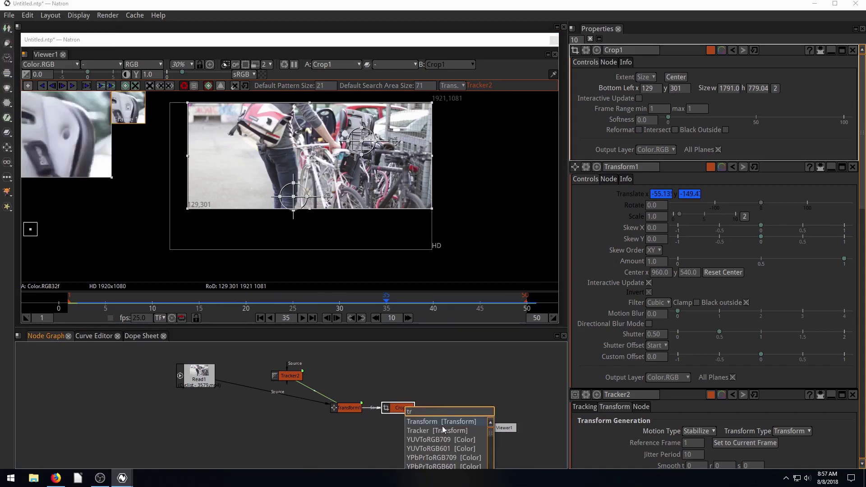
key(Return)
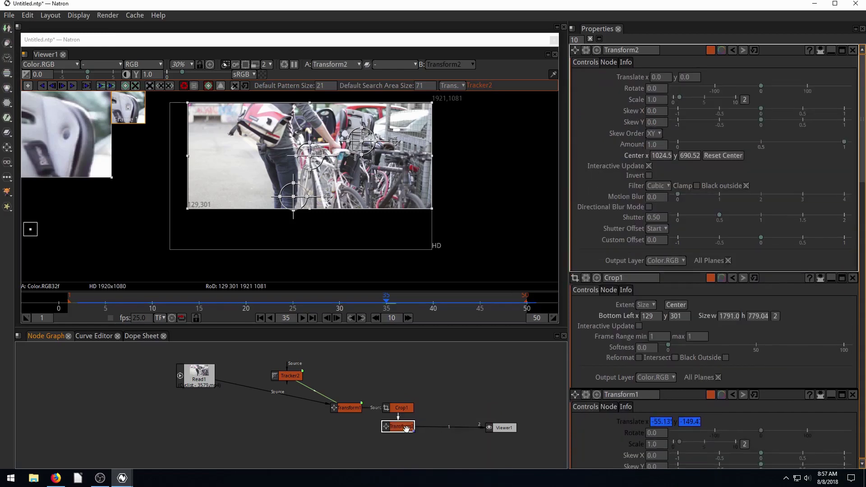
drag(401, 426, 457, 408)
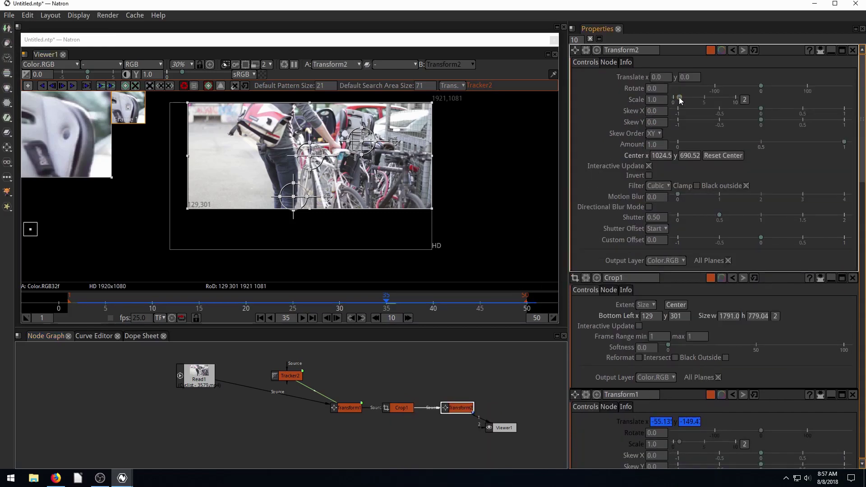
drag(680, 100, 683, 99)
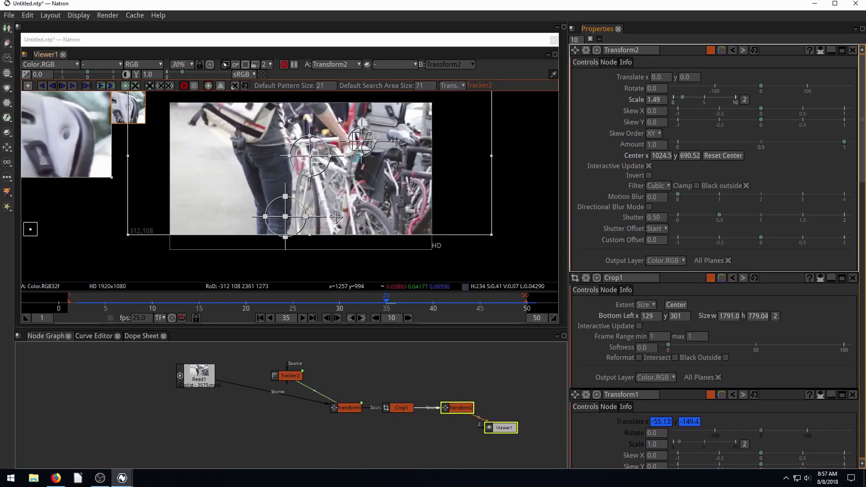
drag(310, 156, 307, 179)
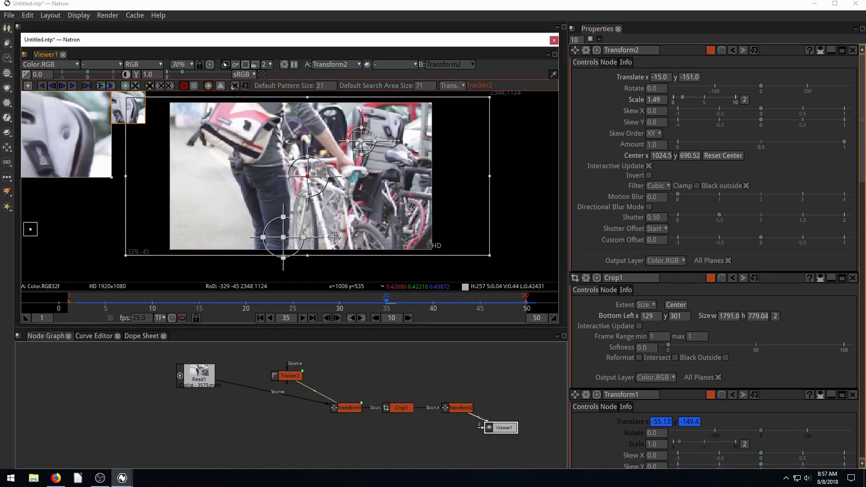
Play the scaled footage from frame 1 and stop at frame 43
click(261, 317)
click(302, 318)
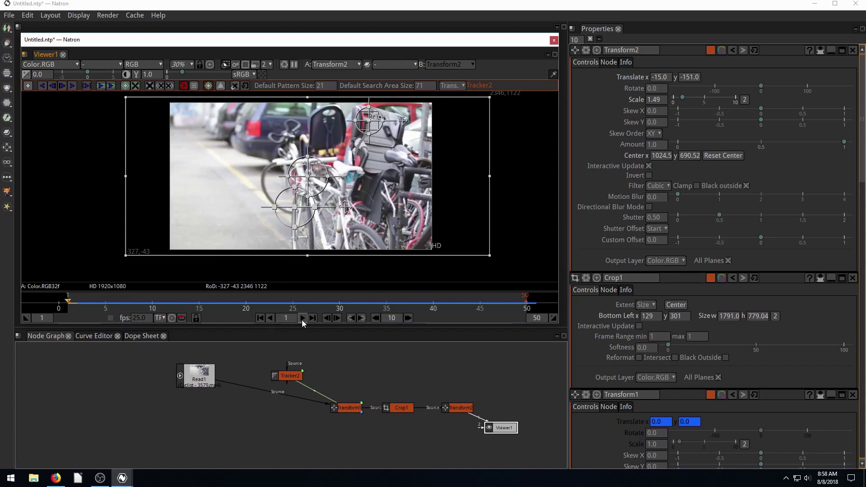
click(302, 319)
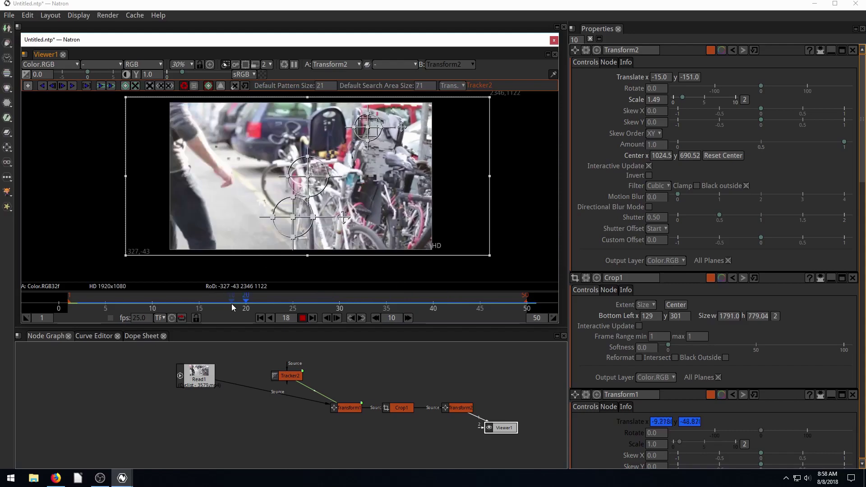
click(302, 318)
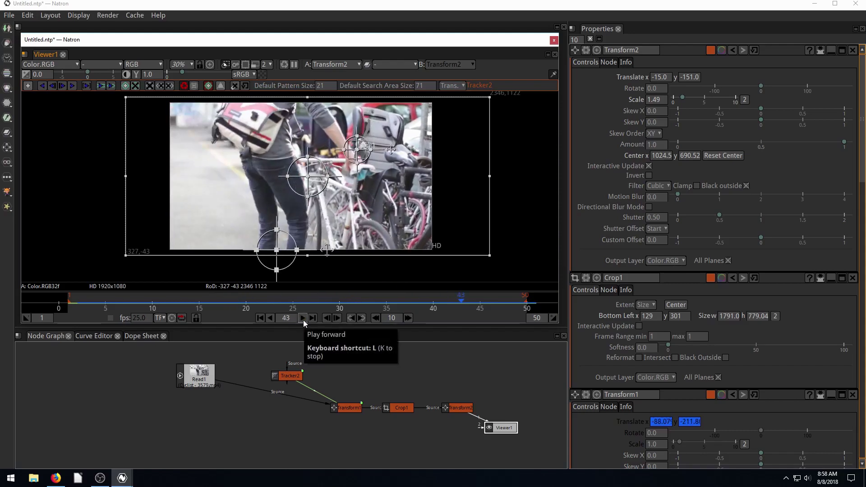
click(404, 388)
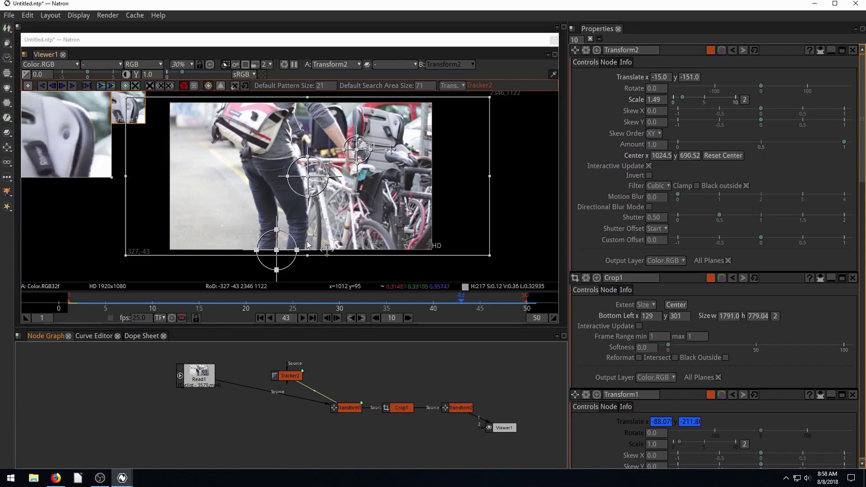
double_click(289, 376)
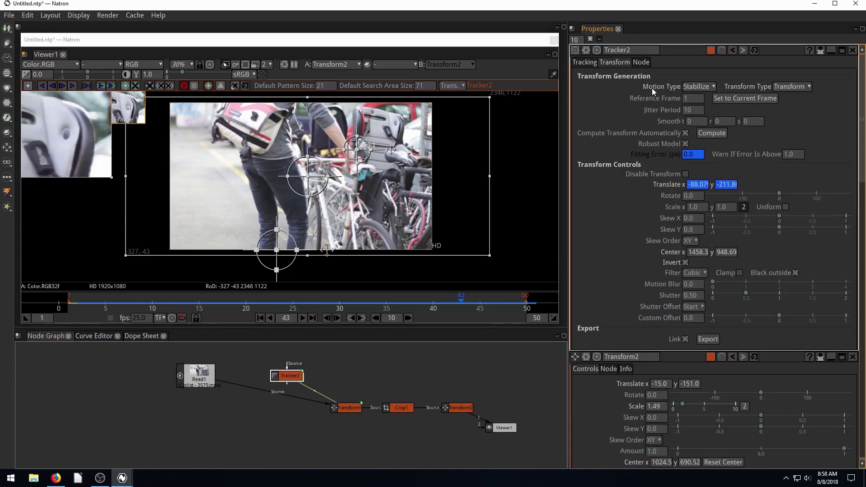
Show Tracker2's track table and leave track1's motion model at Trans
click(585, 61)
double_click(664, 208)
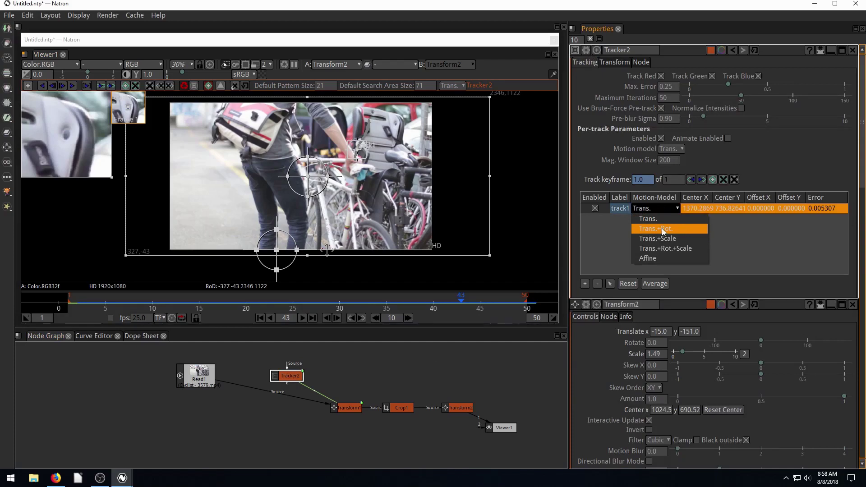
click(608, 240)
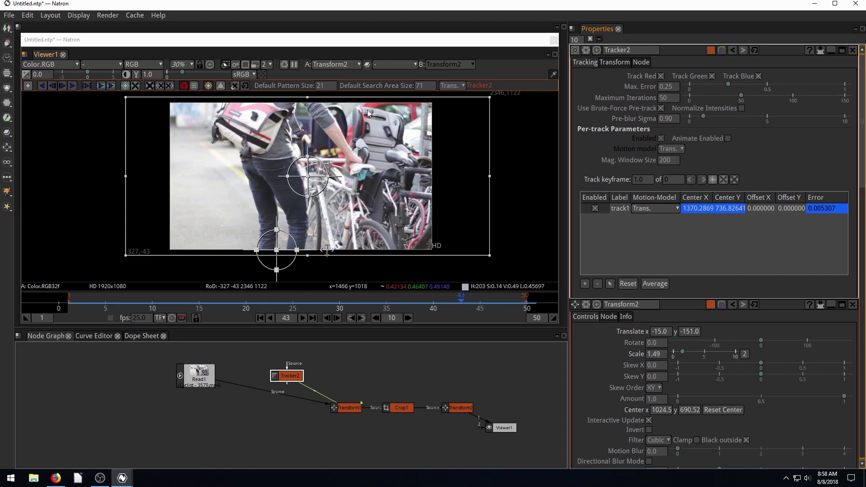
click(655, 209)
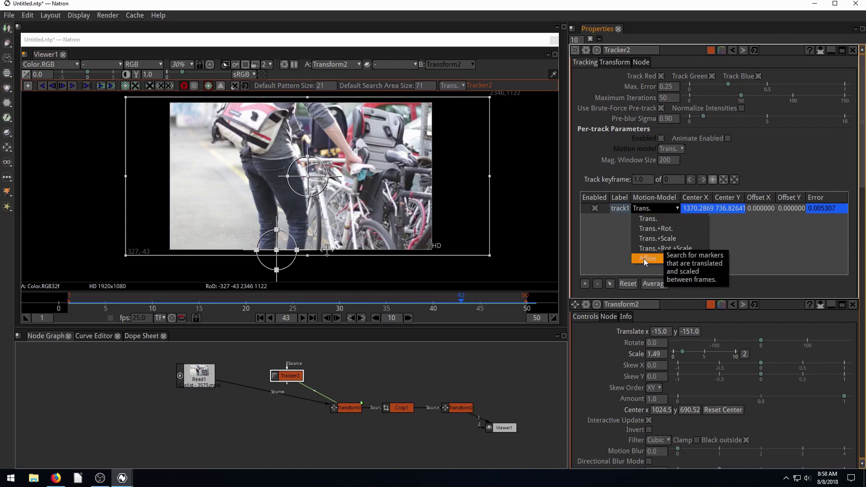
click(621, 235)
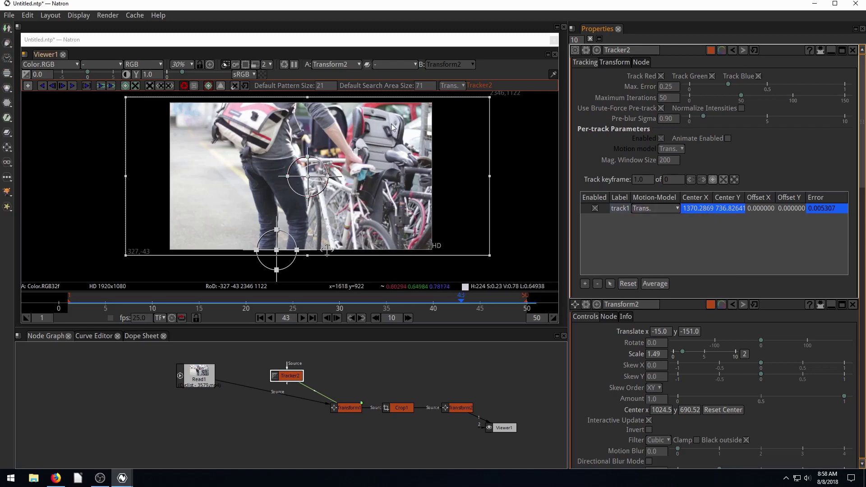